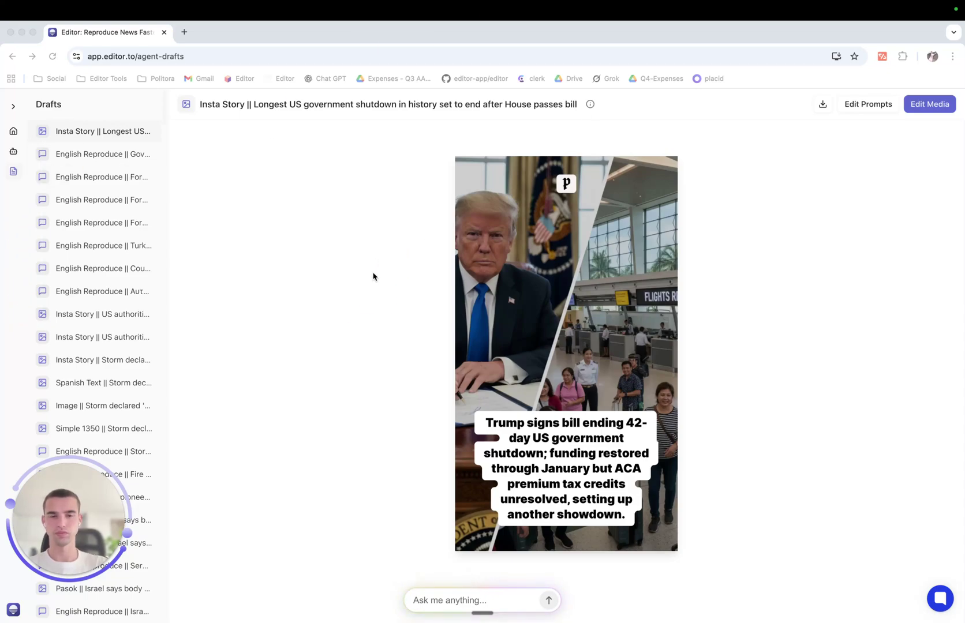
# - Glance at the Insta Story agent's prompt, then return to the Feeds showing the Guardian shutdown article
pyautogui.click(14, 133)
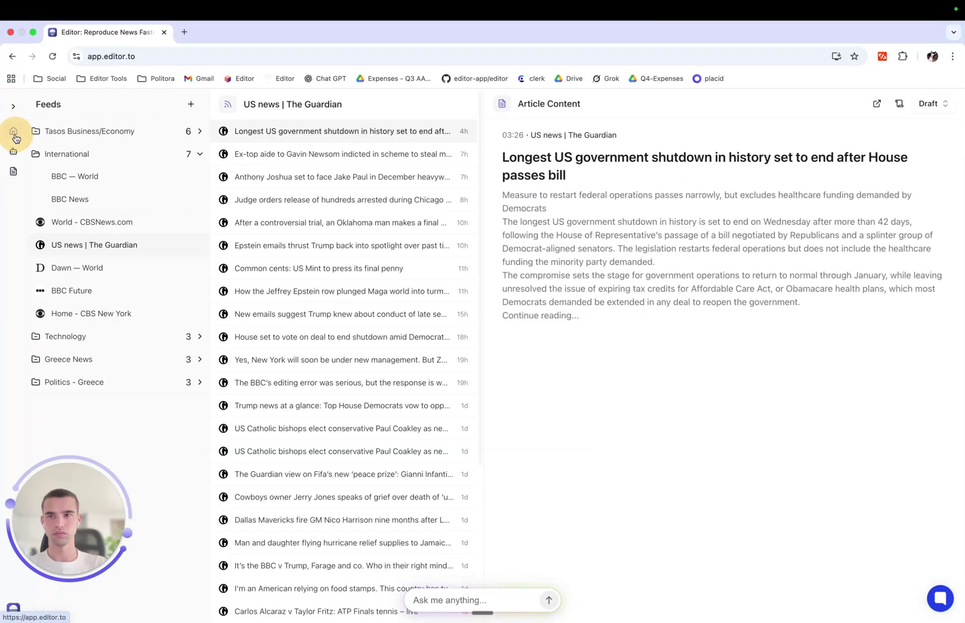
pyautogui.click(14, 152)
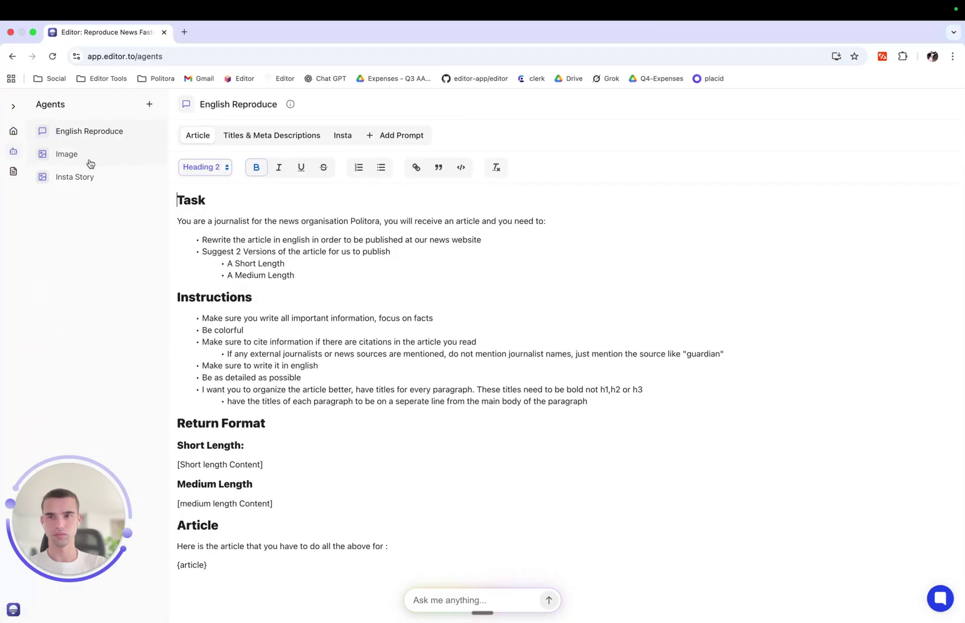
pyautogui.click(86, 177)
pyautogui.click(15, 132)
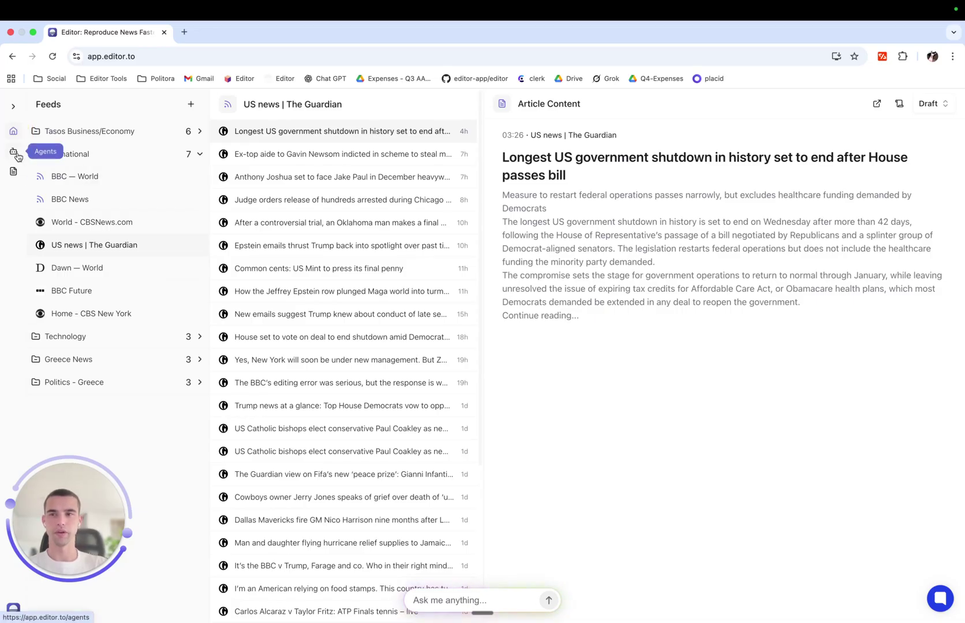
# - Open the Insta Story agent's 1080x1920 media template for editing
pyautogui.click(15, 154)
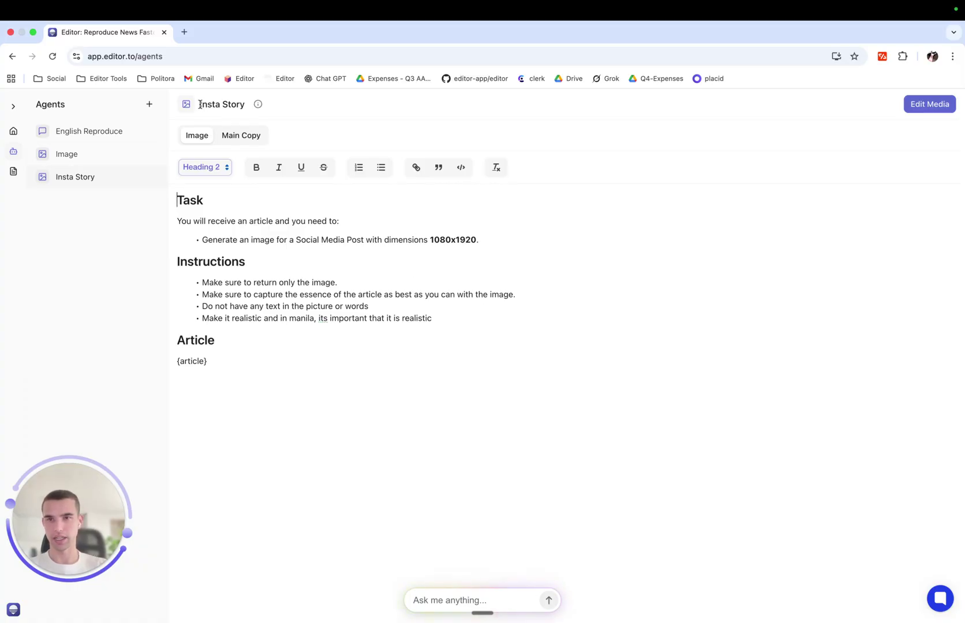
pyautogui.moveTo(200, 105); pyautogui.dragTo(247, 103)
pyautogui.click(928, 104)
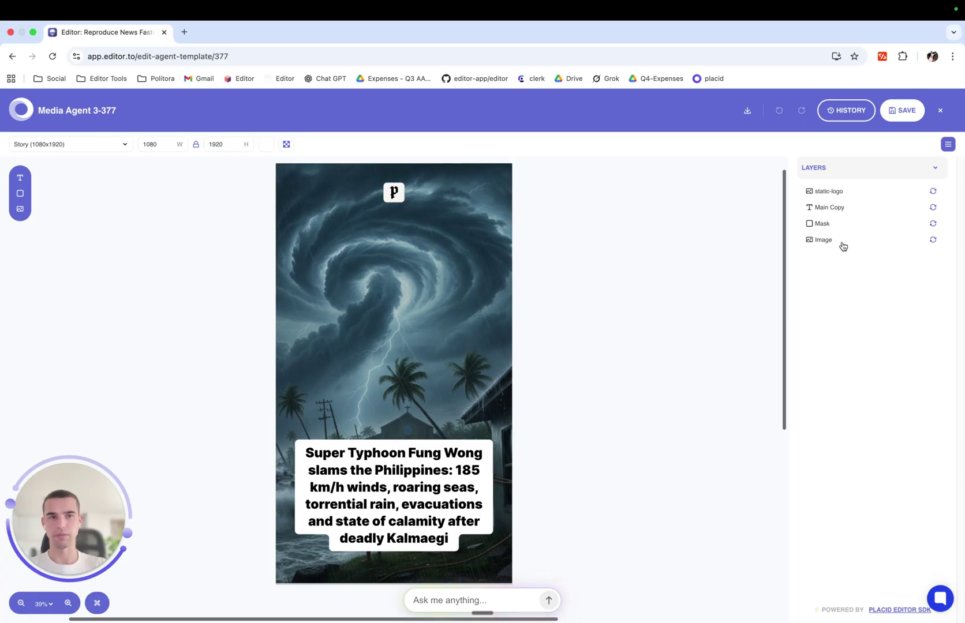
# - Inspect the template's Mask, background Image and logo layers, then close the template editor
pyautogui.click(871, 226)
pyautogui.click(869, 241)
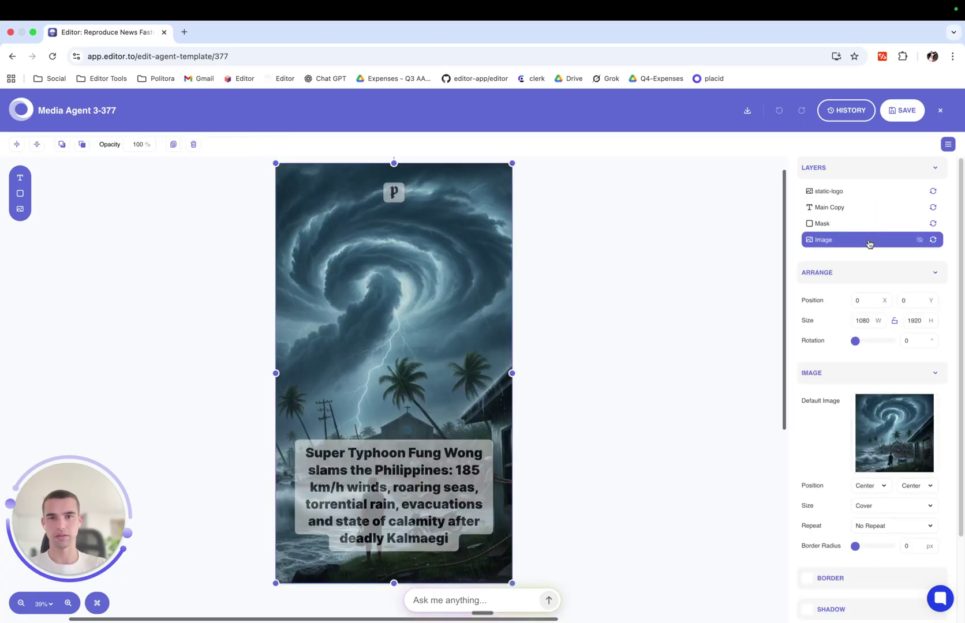
pyautogui.click(819, 223)
pyautogui.click(394, 194)
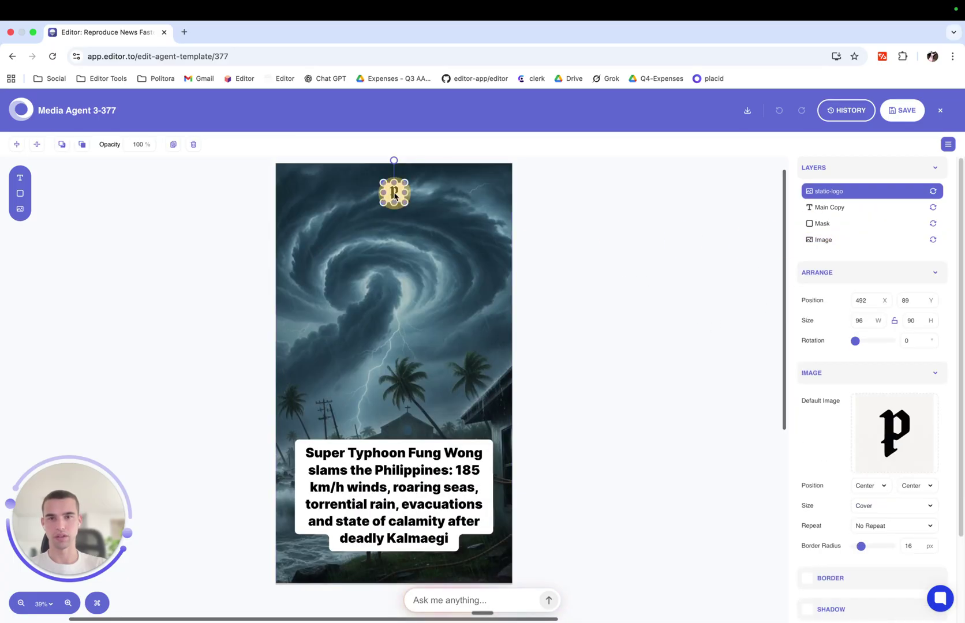
pyautogui.click(940, 110)
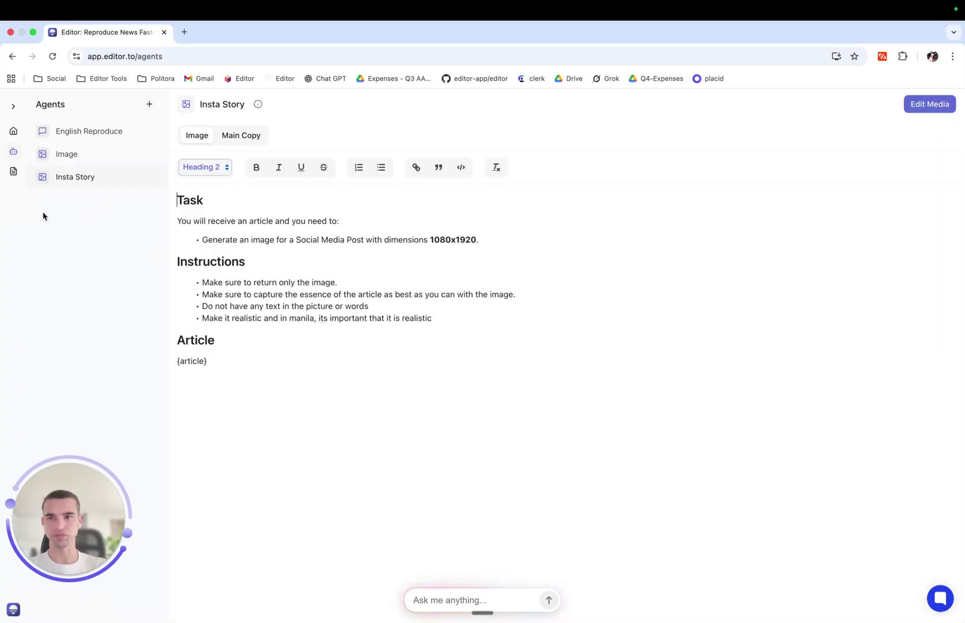
# - Draft the Guardian government shutdown article with the Insta Story agent from the Feeds
pyautogui.click(13, 131)
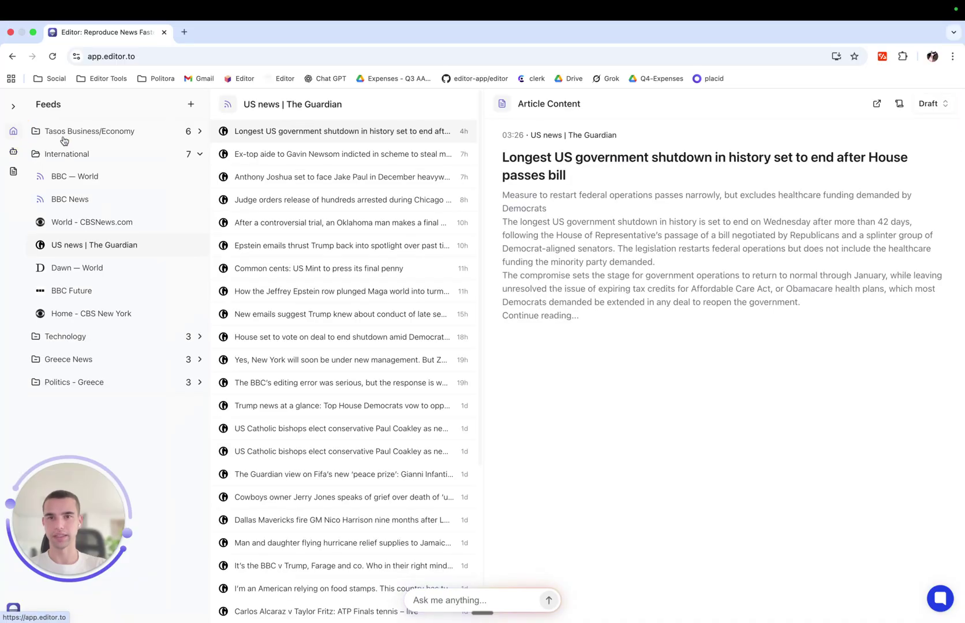
pyautogui.click(931, 110)
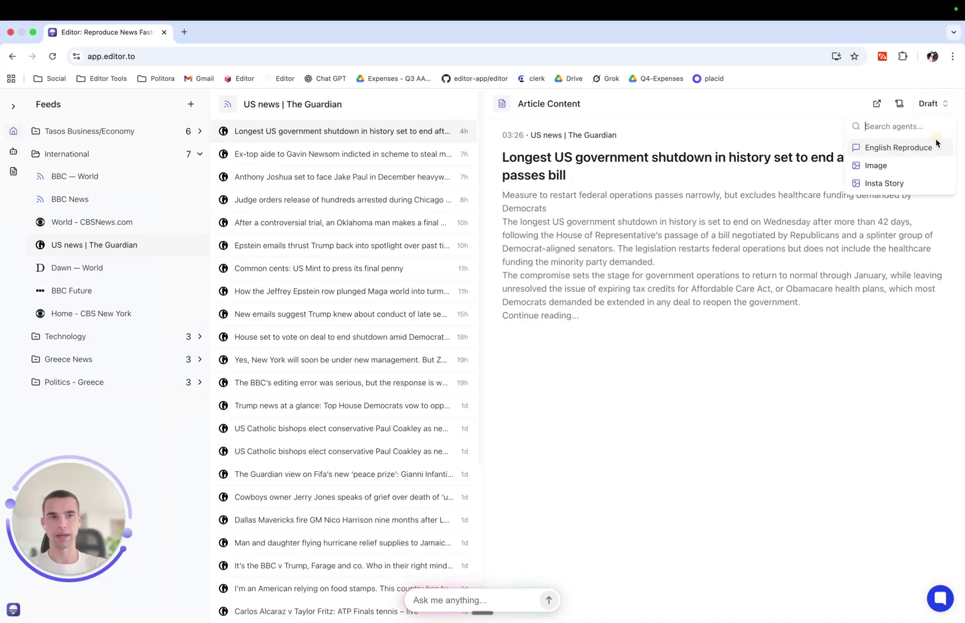
pyautogui.click(903, 185)
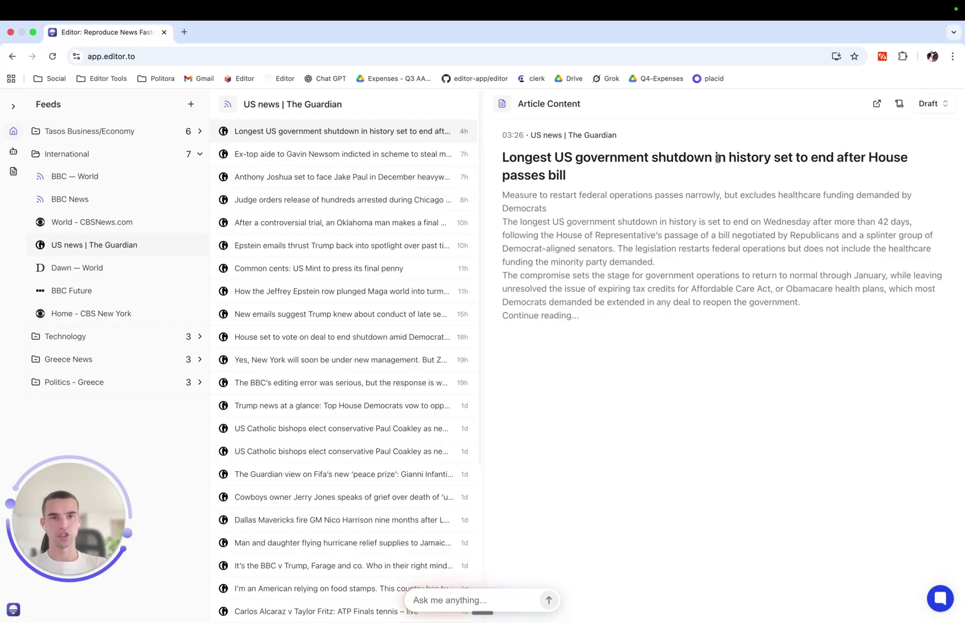
# - Review the generated Insta Story image for the shutdown article in Drafts
pyautogui.click(14, 172)
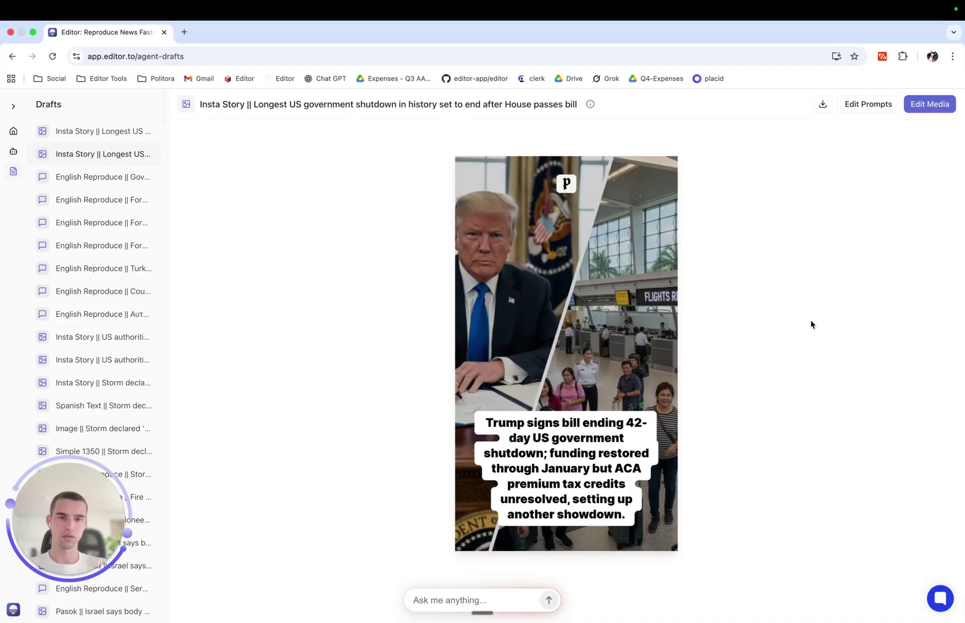
pyautogui.moveTo(595, 442)
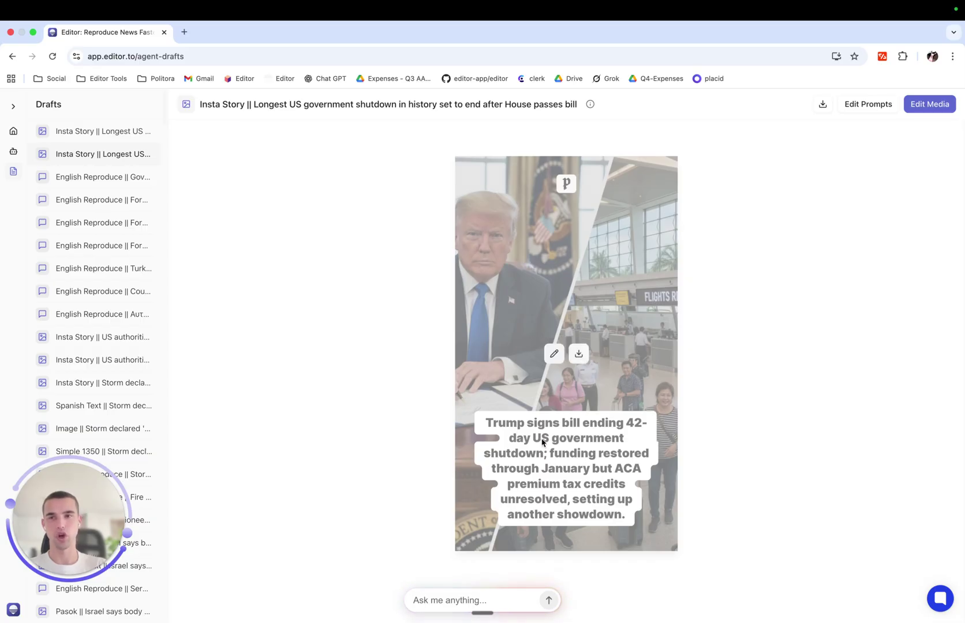
pyautogui.click(11, 152)
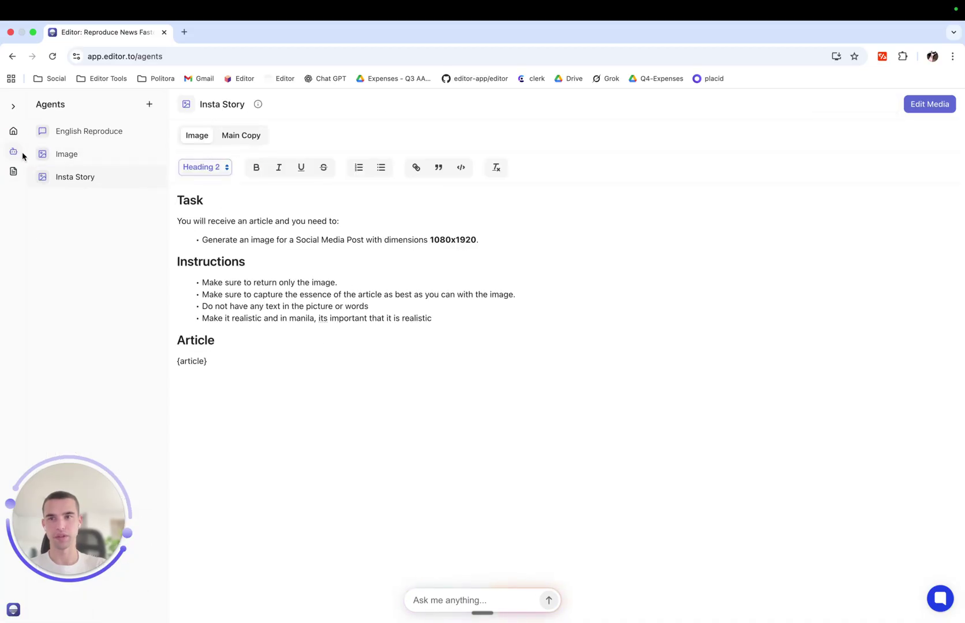
pyautogui.click(12, 171)
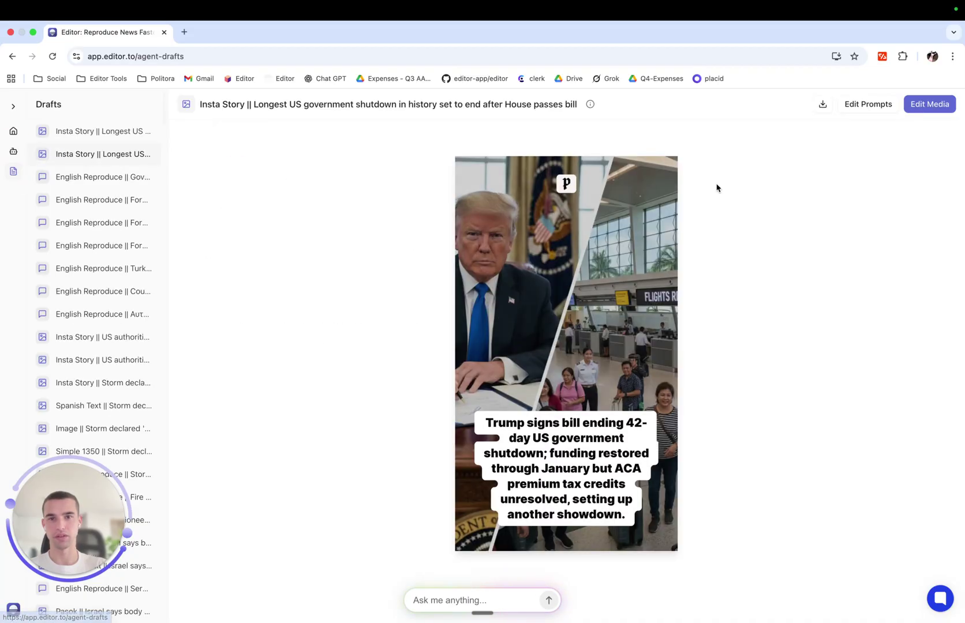
# - Delete the 'Make it realistic and in manila' bullet from the draft's Image prompt
pyautogui.click(869, 105)
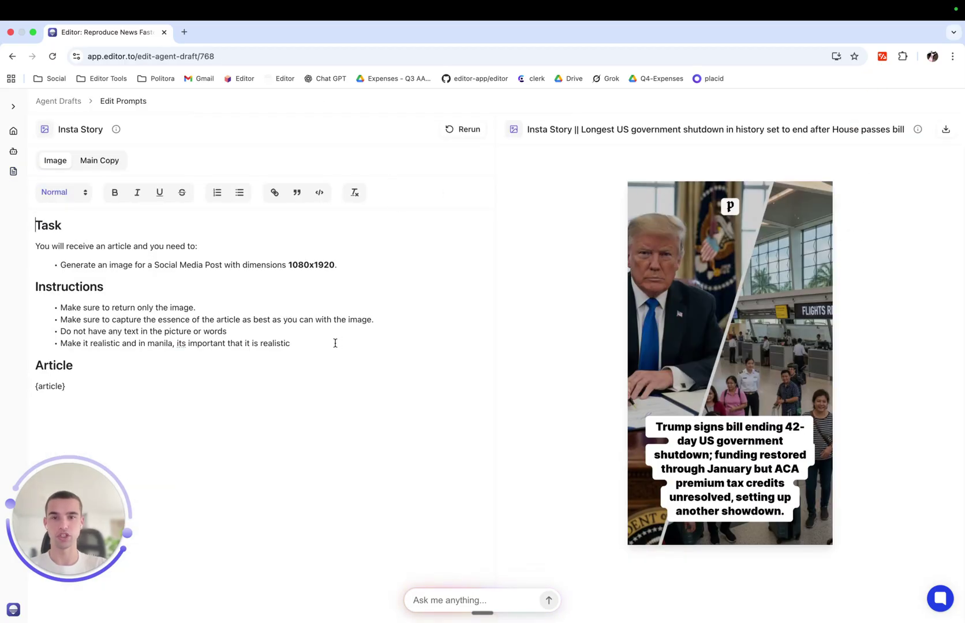
pyautogui.moveTo(824, 424)
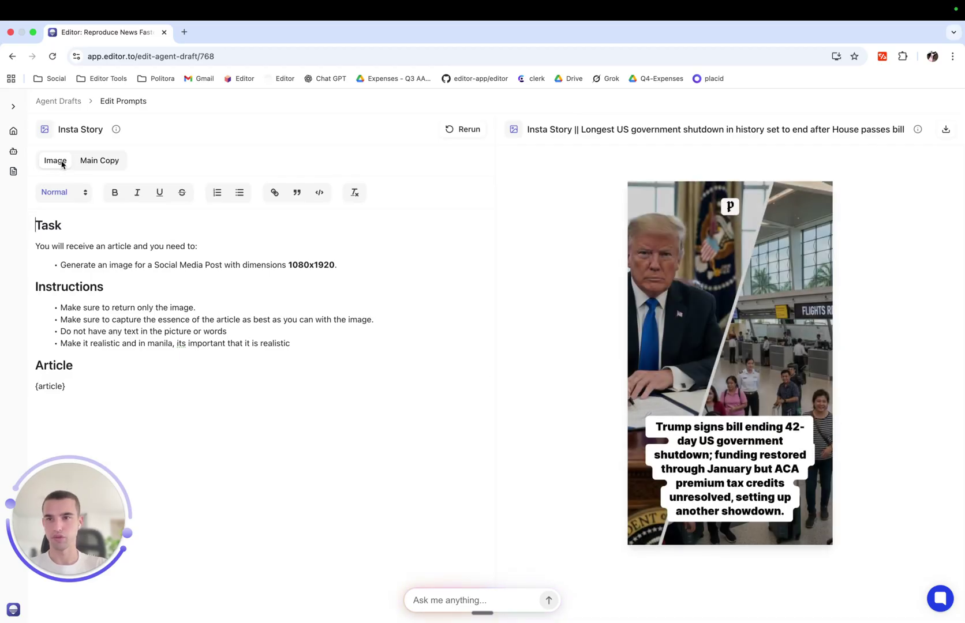
pyautogui.moveTo(750, 233)
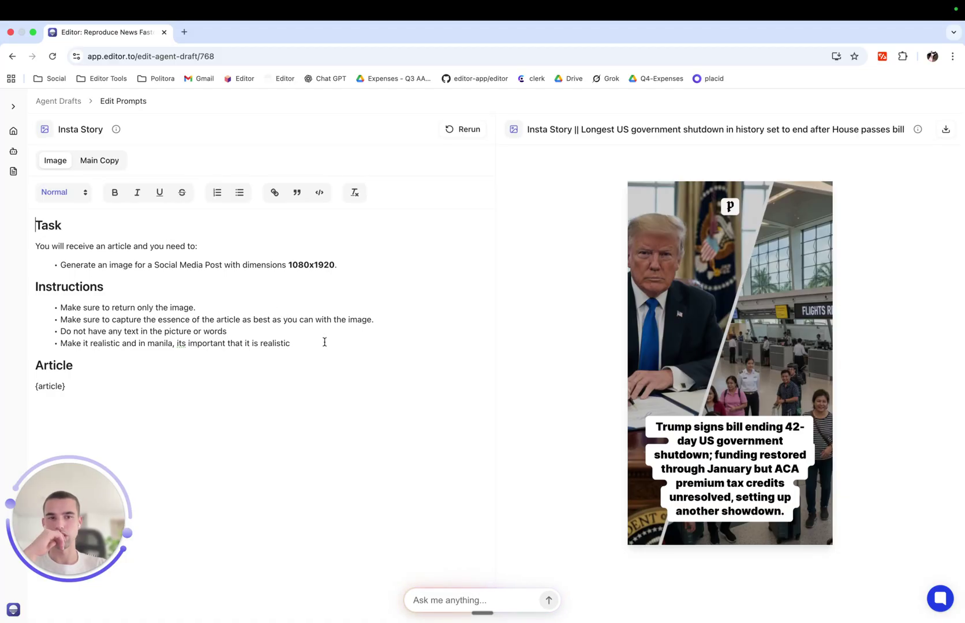
pyautogui.click(323, 343)
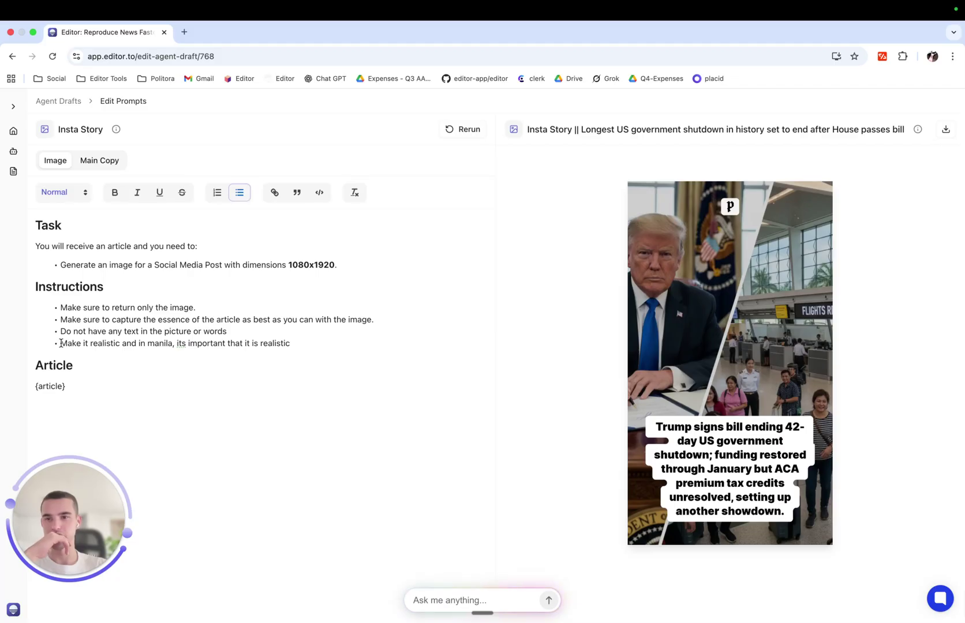
pyautogui.moveTo(61, 343); pyautogui.dragTo(313, 346)
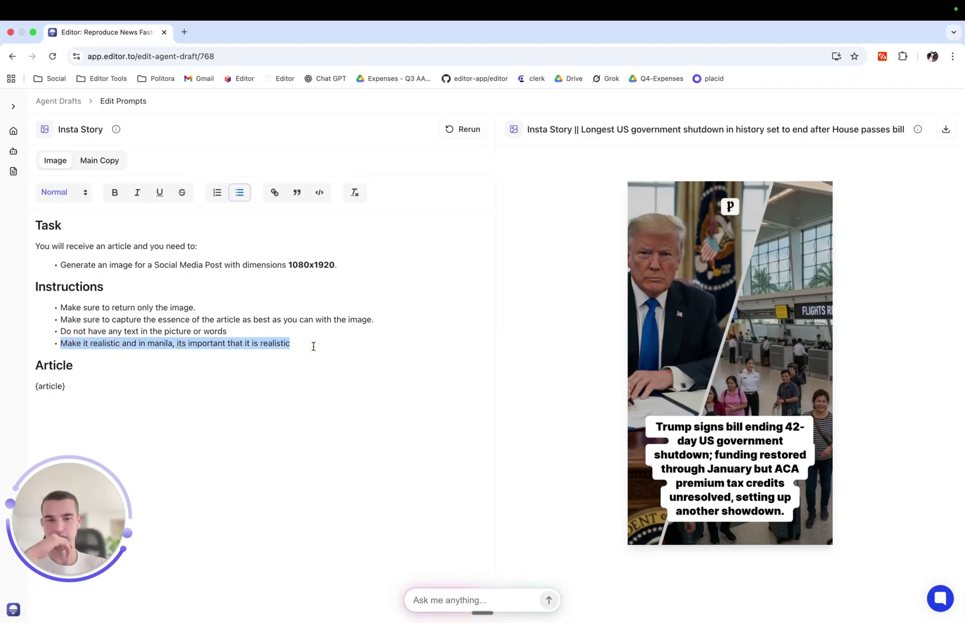
pyautogui.press('BackSpace')
pyautogui.press('BackSpace')
pyautogui.press('BackSpace')
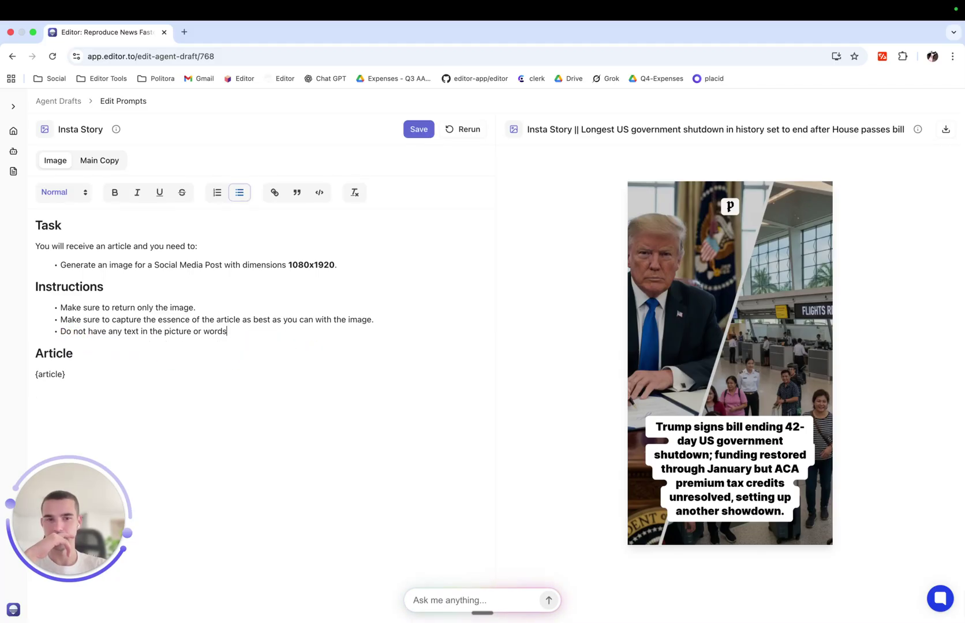
pyautogui.moveTo(809, 226)
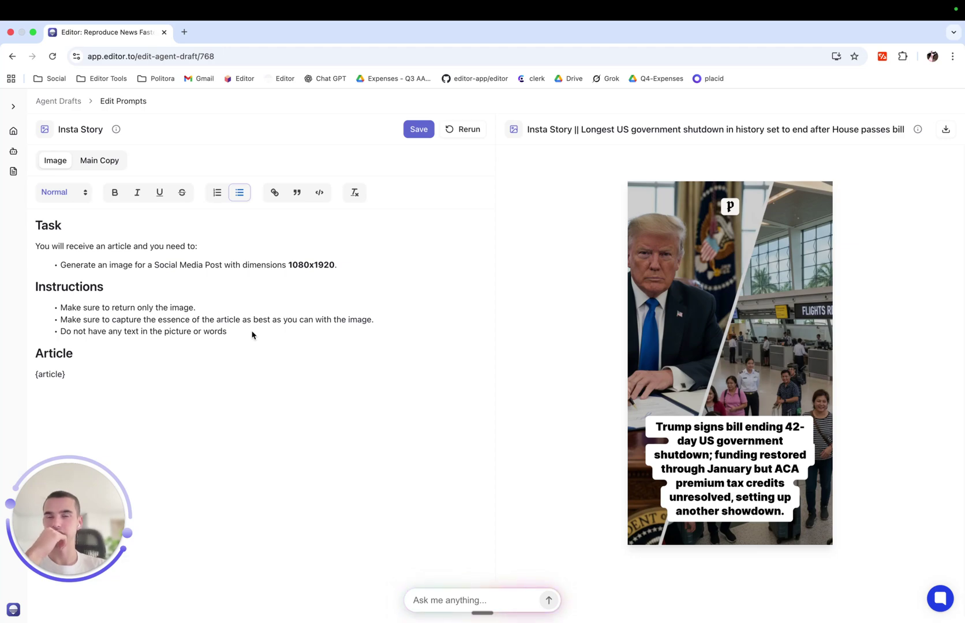
# - Add an Image prompt bullet: political articles show the country's president and a famous national monument
pyautogui.click(253, 333)
pyautogui.press('Return')
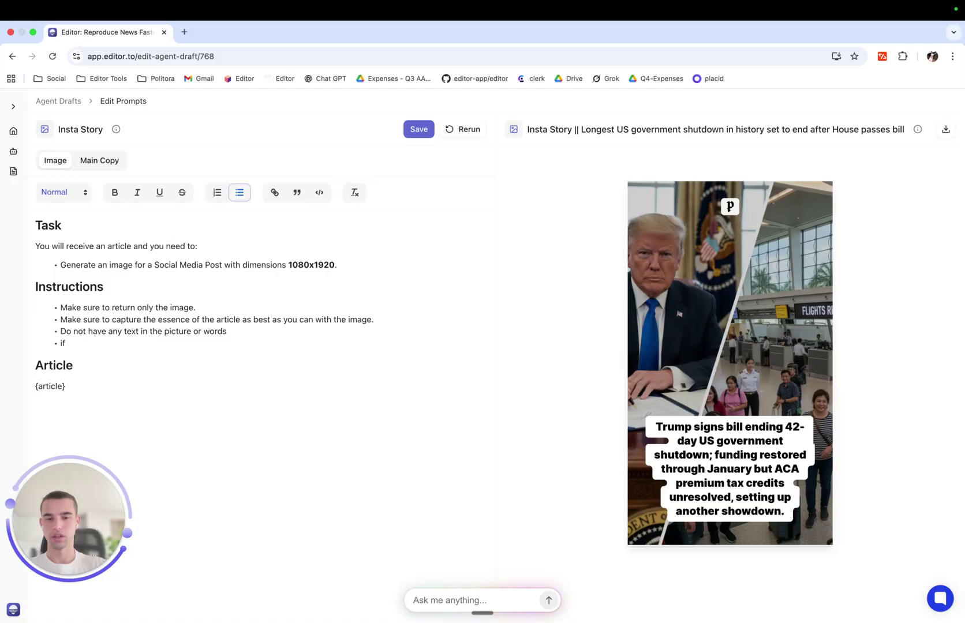
pyautogui.write('if the article ')
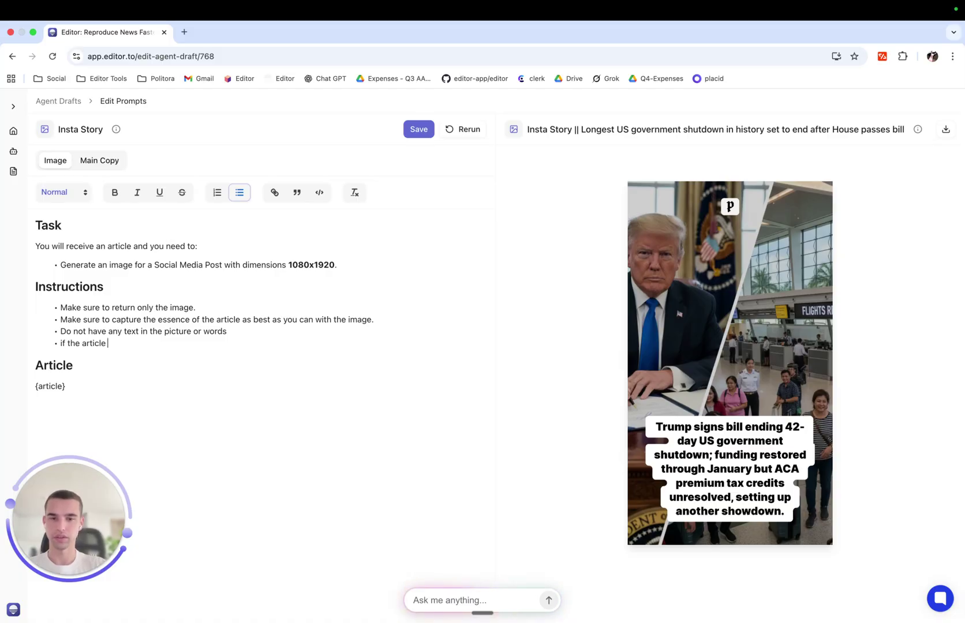
pyautogui.write('speaks a')
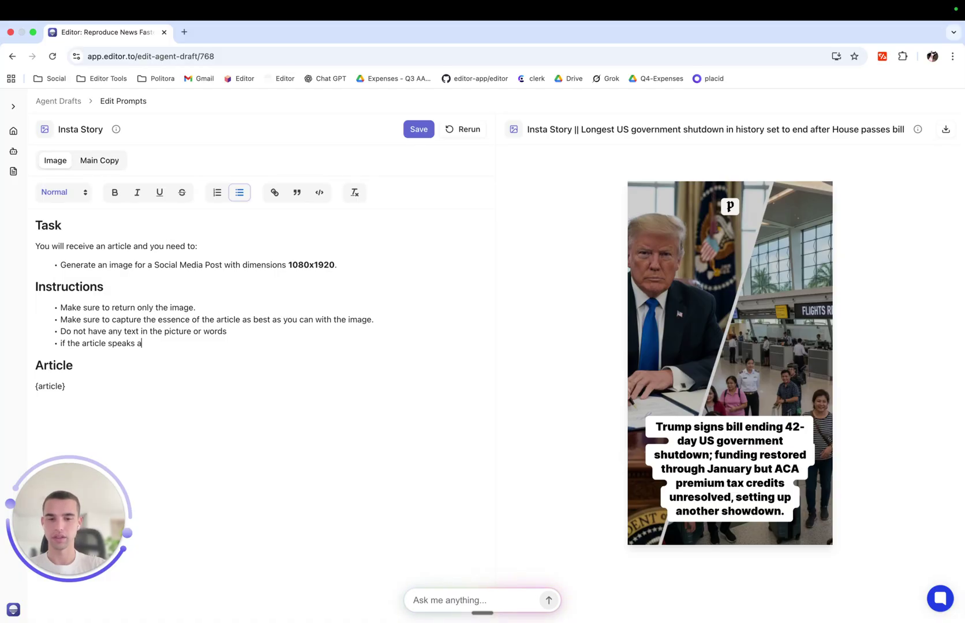
pyautogui.write('bout politi')
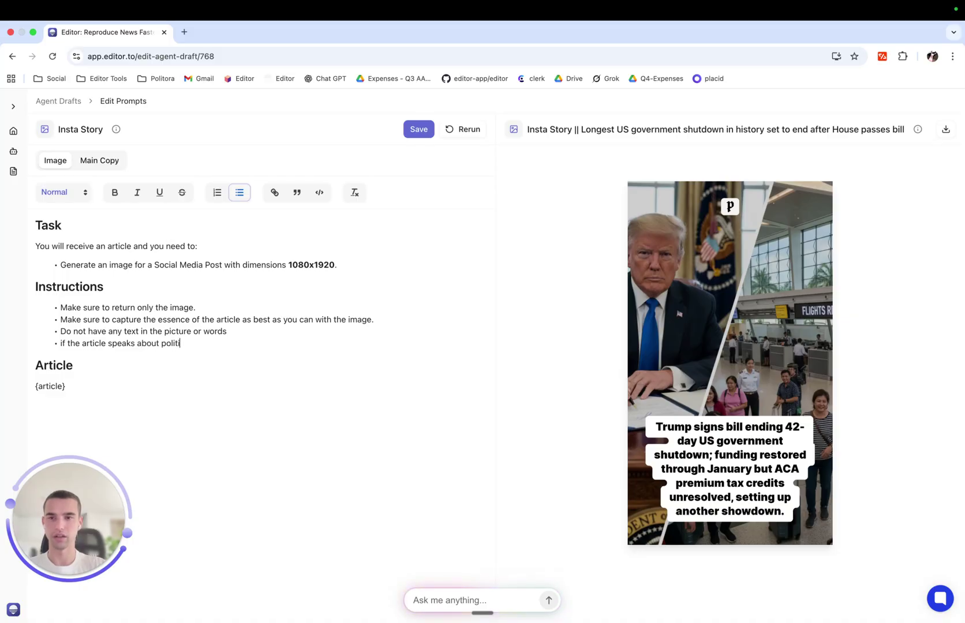
pyautogui.write('cal issues,')
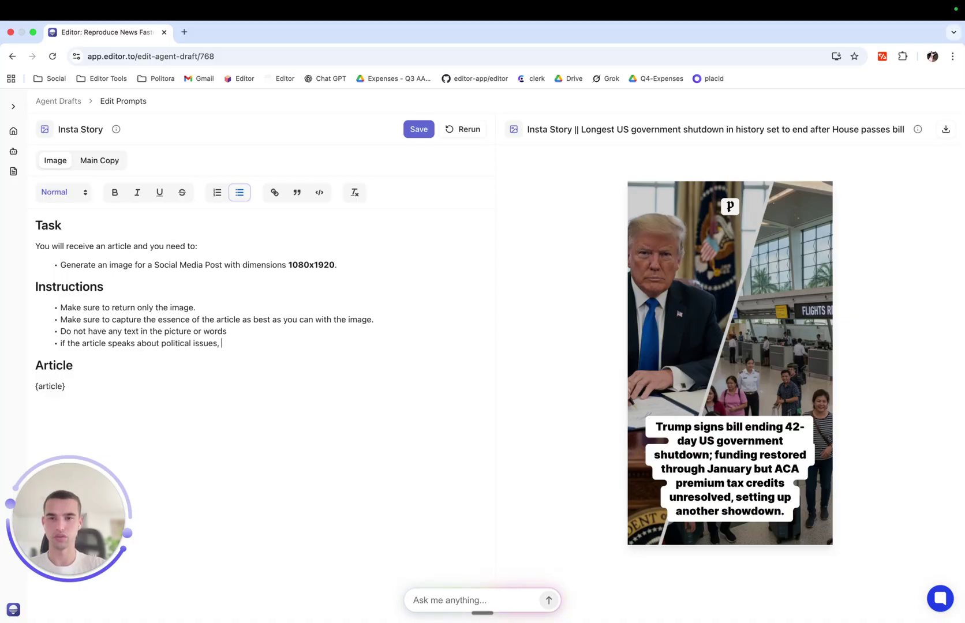
pyautogui.write(' show ')
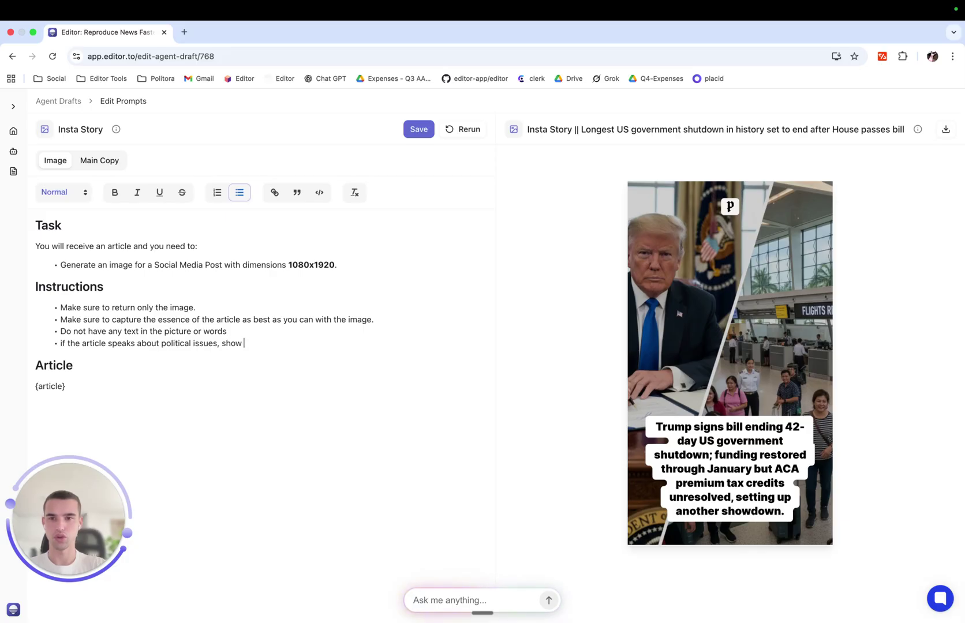
pyautogui.write('an image')
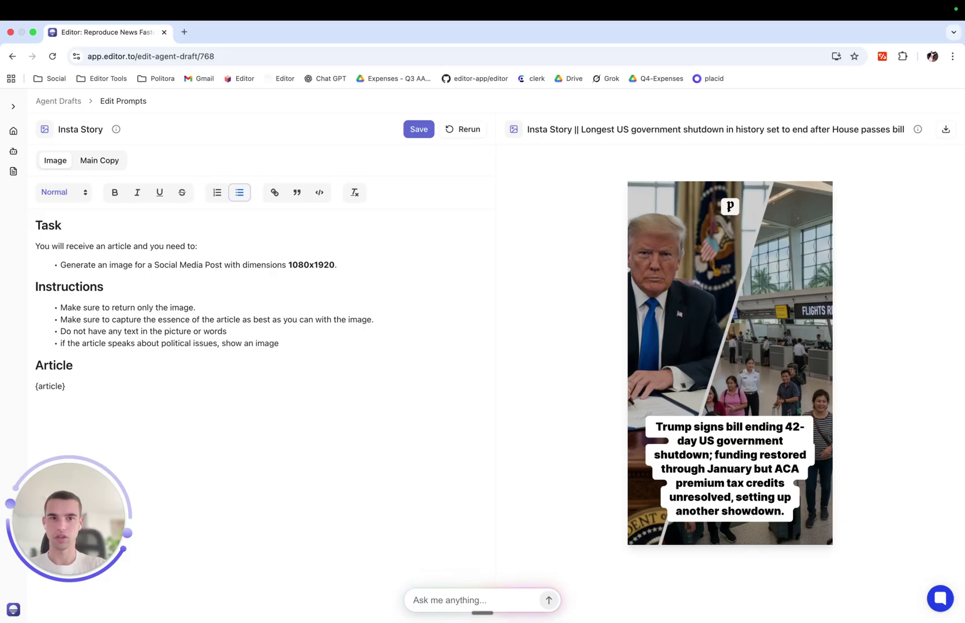
pyautogui.write(' of the pre')
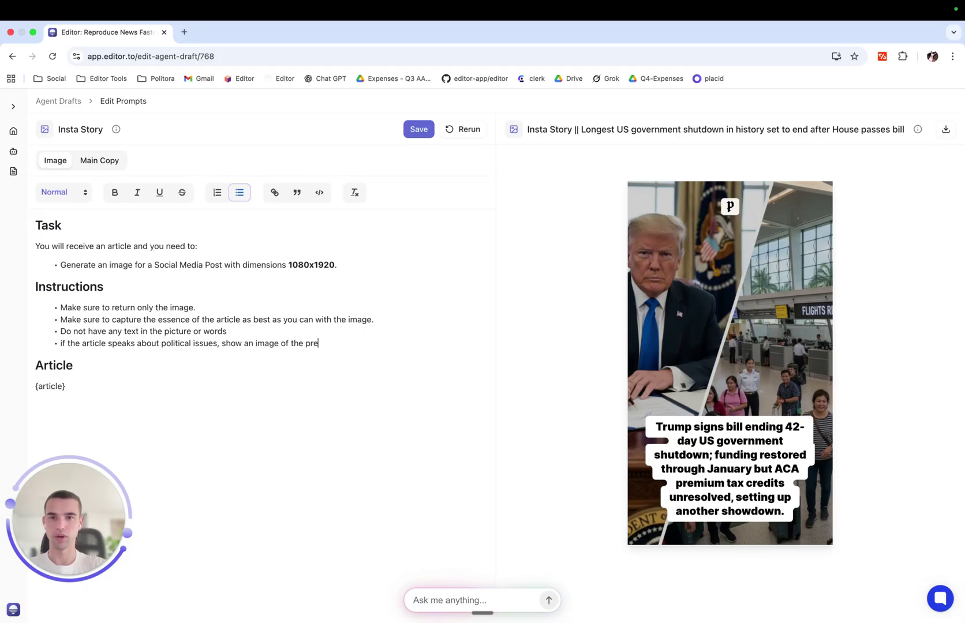
pyautogui.write('sident of')
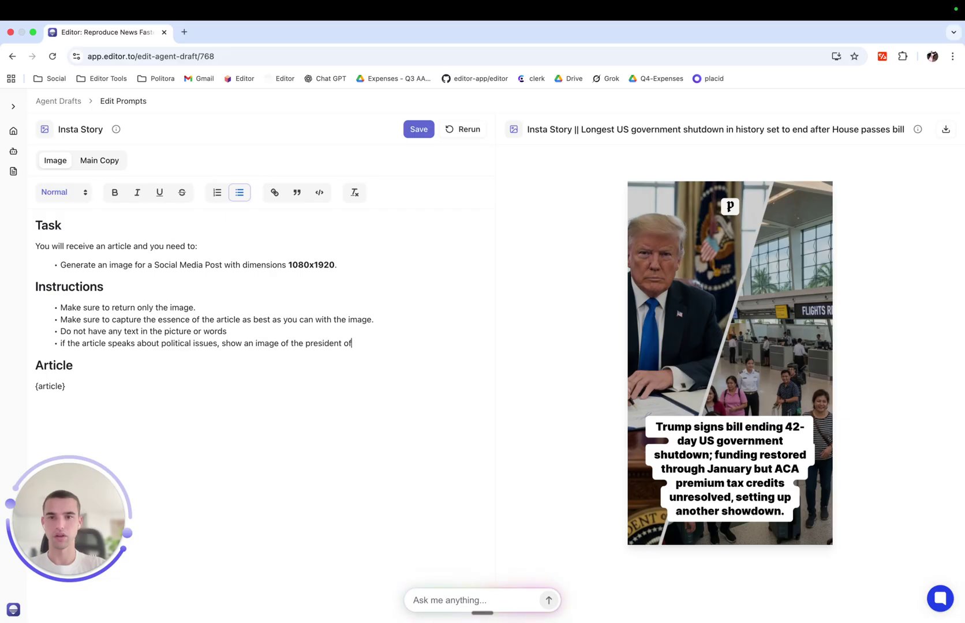
pyautogui.write(' the country and ')
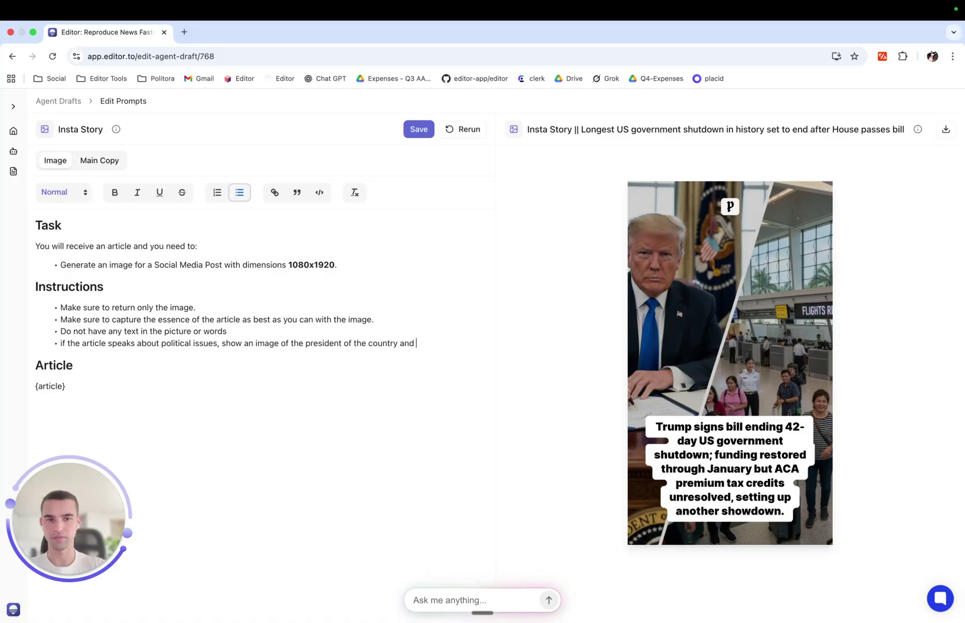
pyautogui.write('of a')
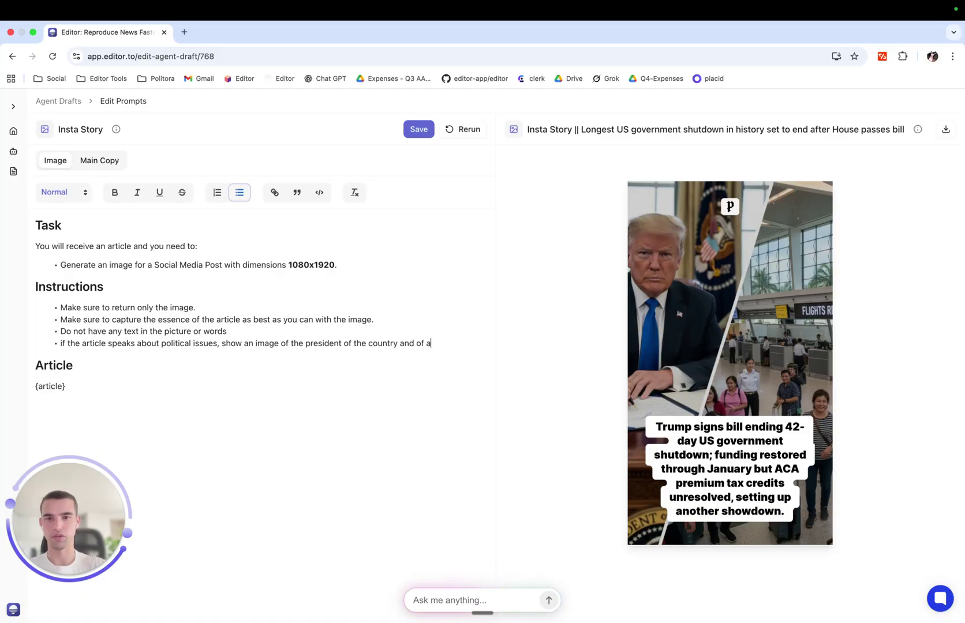
pyautogui.write(' very')
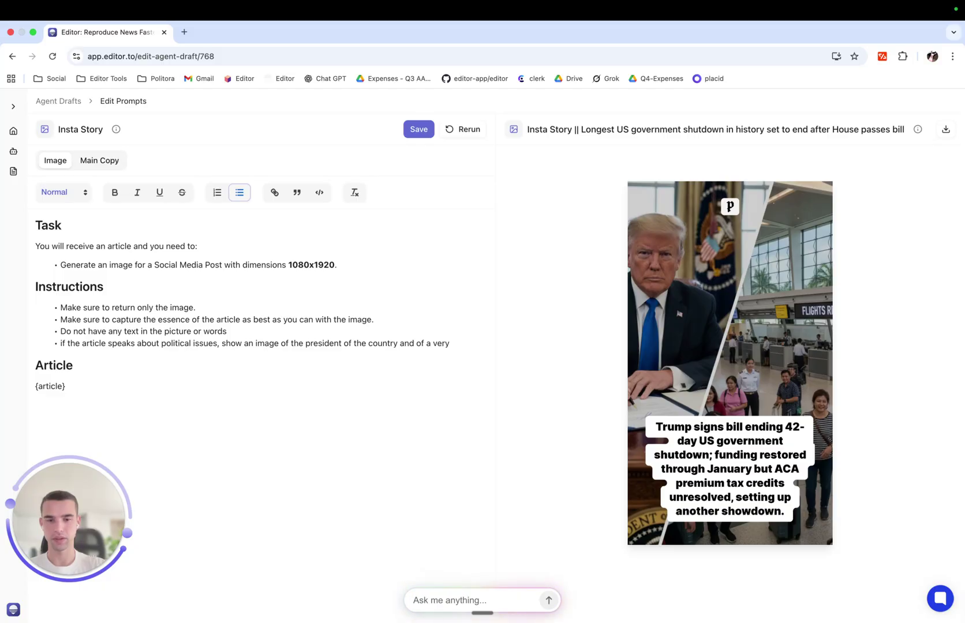
pyautogui.write('famous monum')
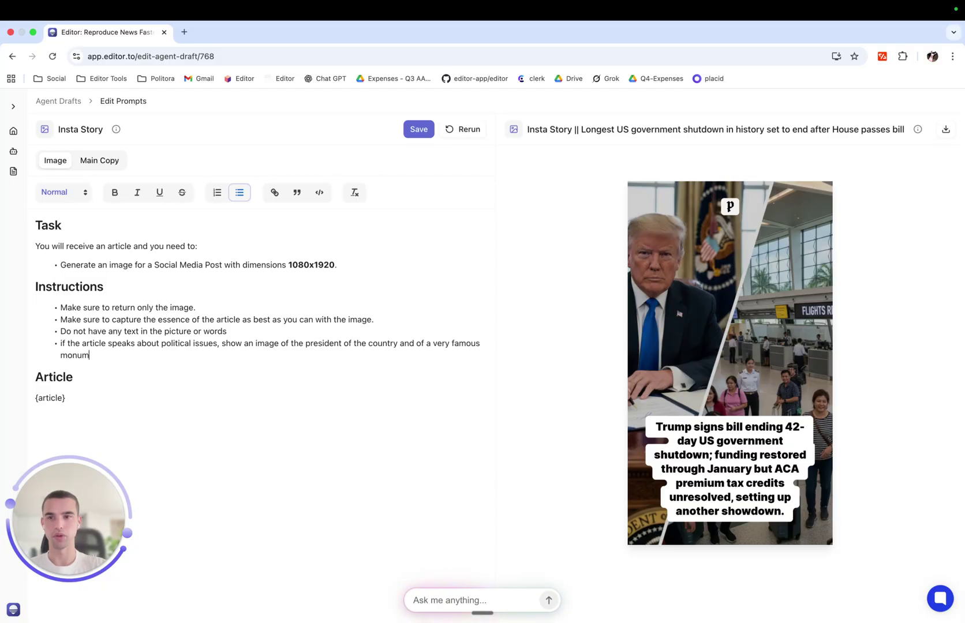
pyautogui.write('ent of th')
pyautogui.write('at cou')
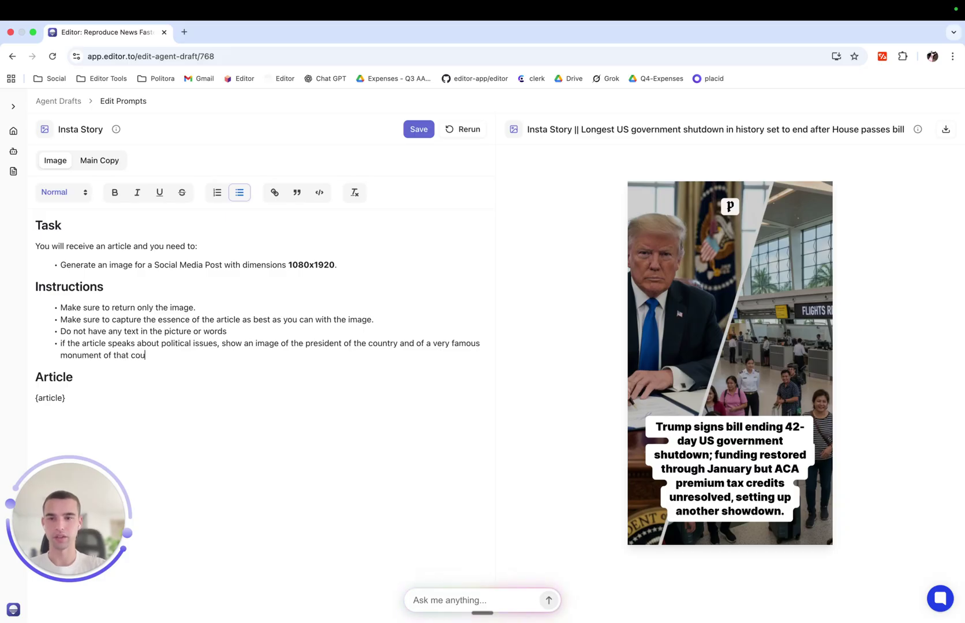
pyautogui.write('ntry so t')
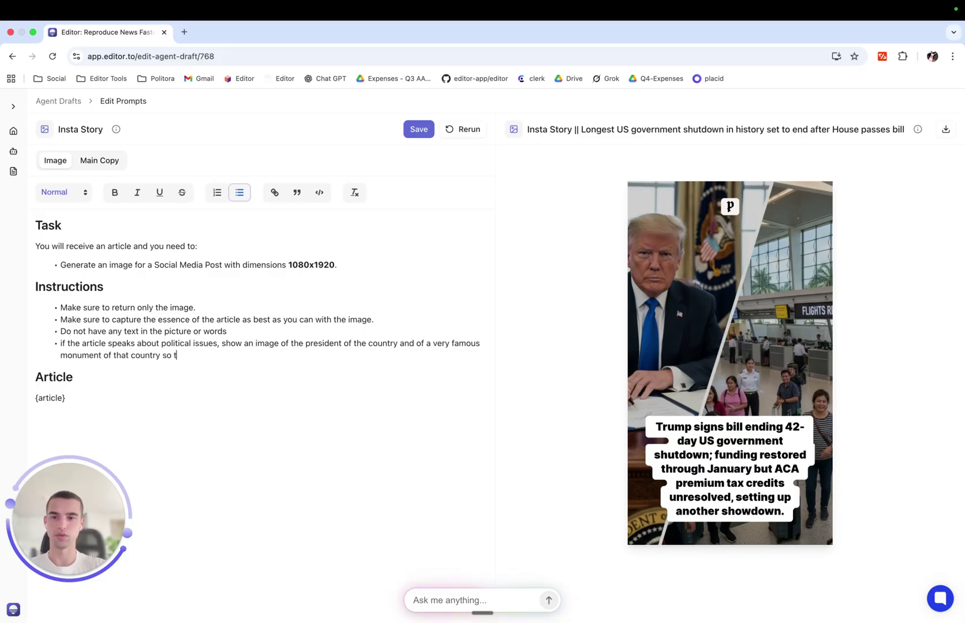
pyautogui.write('hat ')
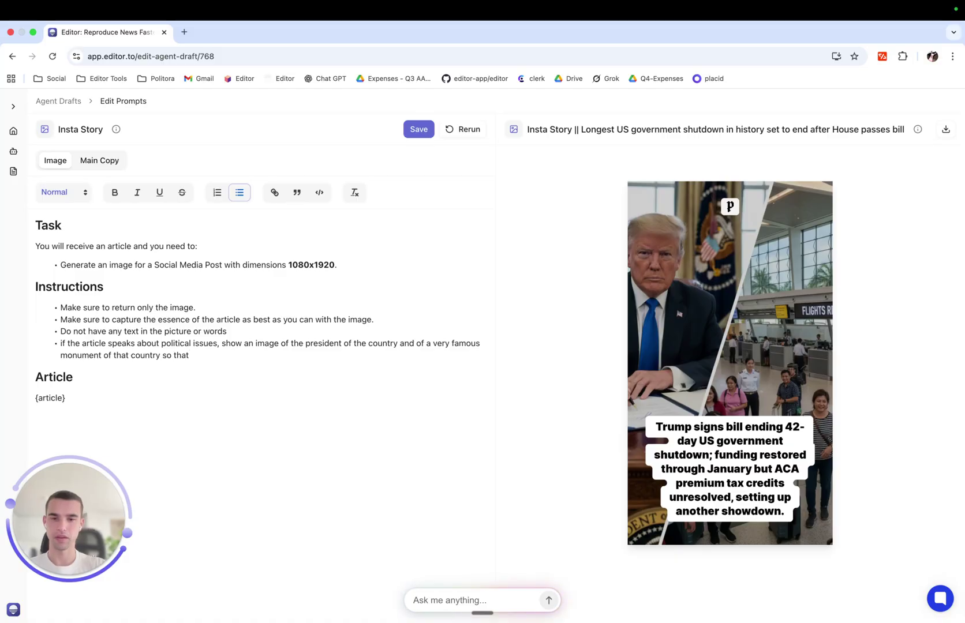
pyautogui.write('the reader')
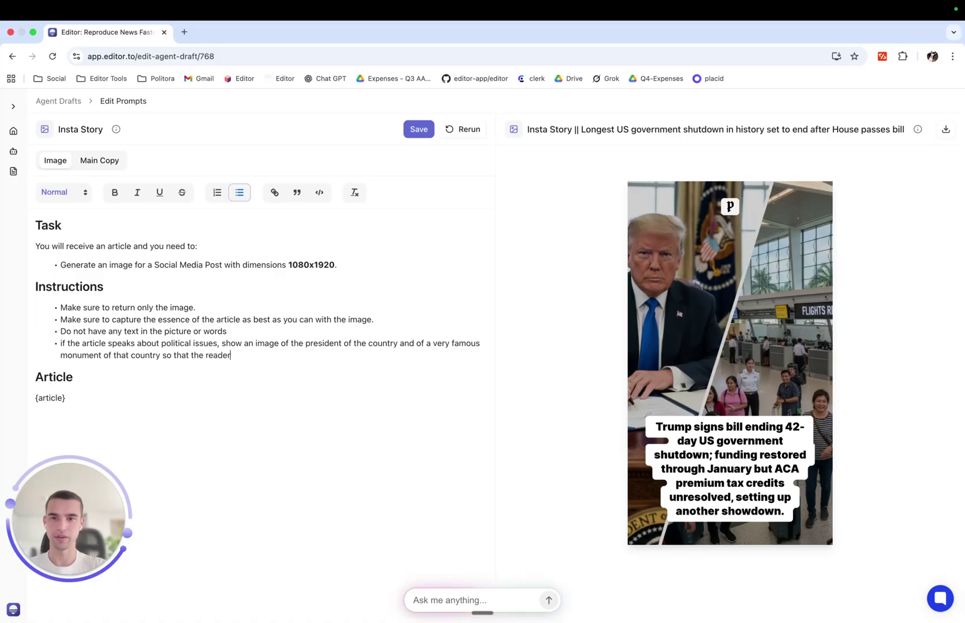
pyautogui.write(' understands')
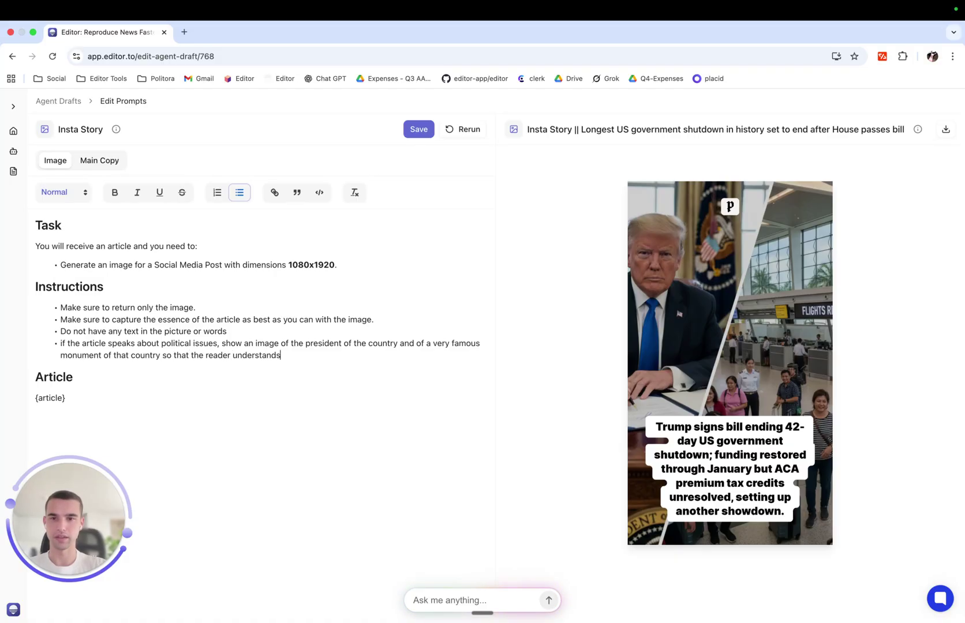
pyautogui.write(' for wh')
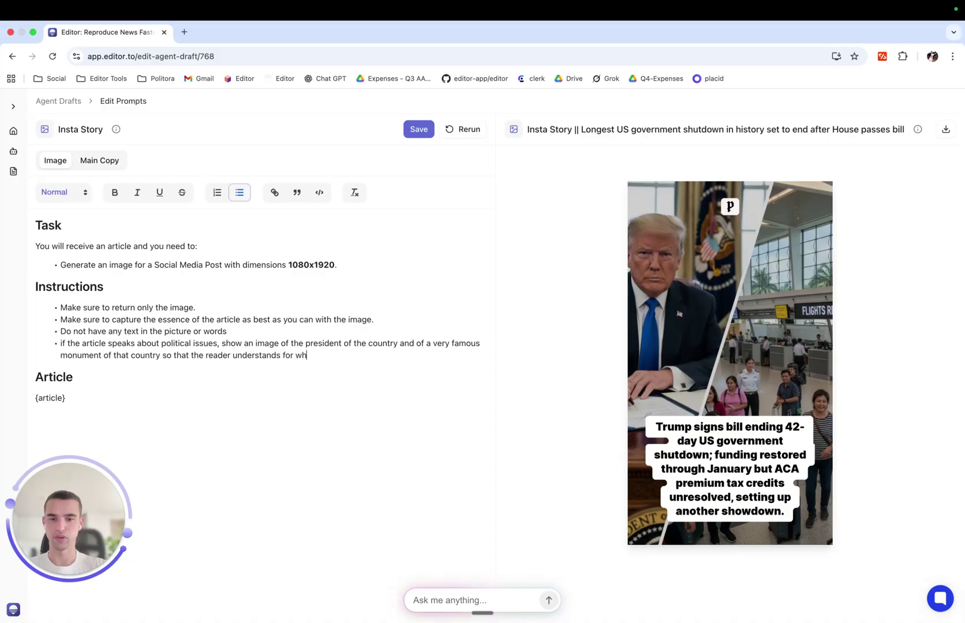
pyautogui.write('ich country ')
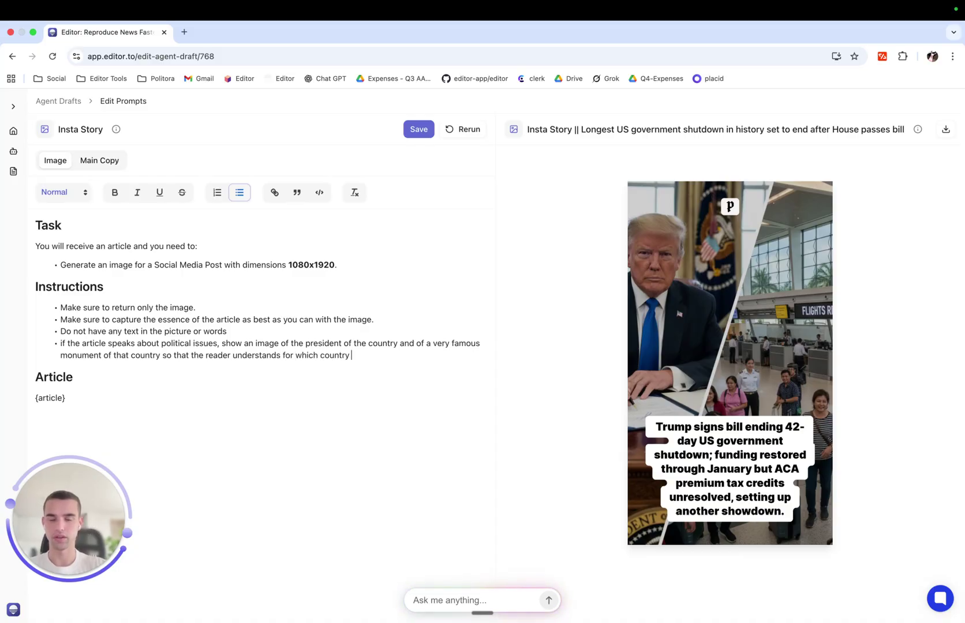
pyautogui.write('the article i s')
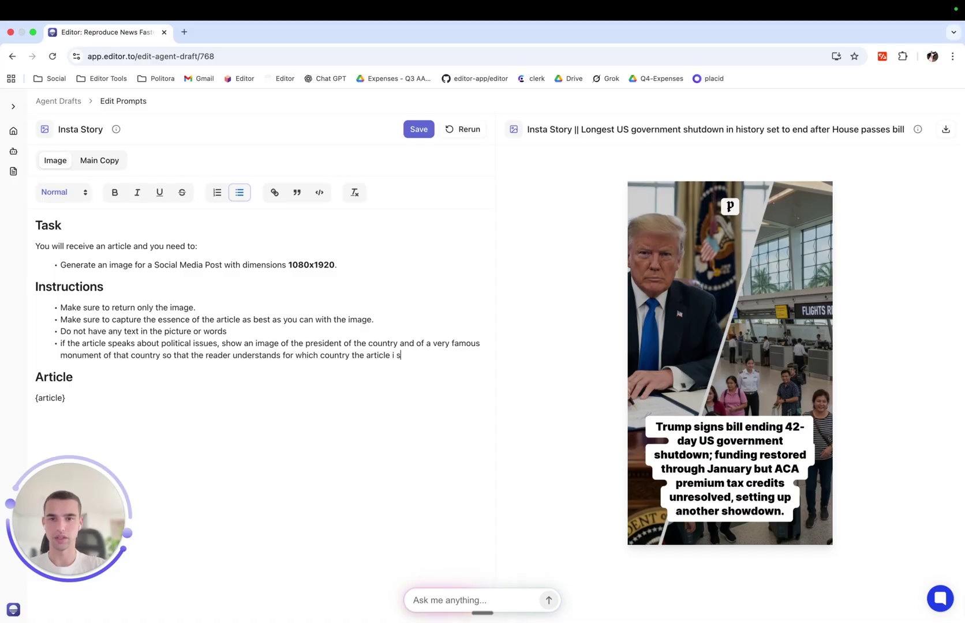
pyautogui.write('a')
pyautogui.press('BackSpace')
pyautogui.press('BackSpace')
pyautogui.write('s a')
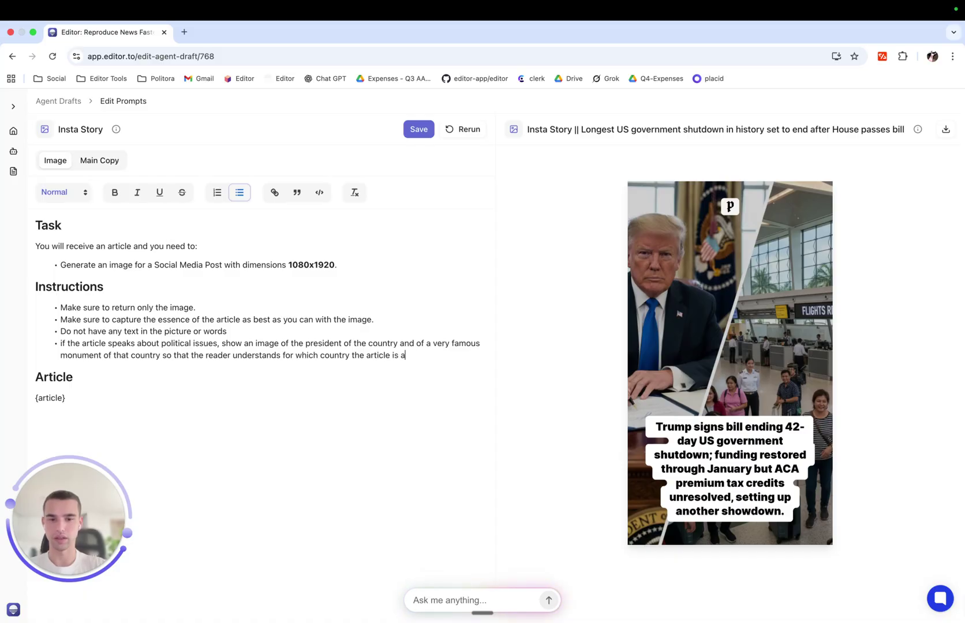
pyautogui.write('bout.')
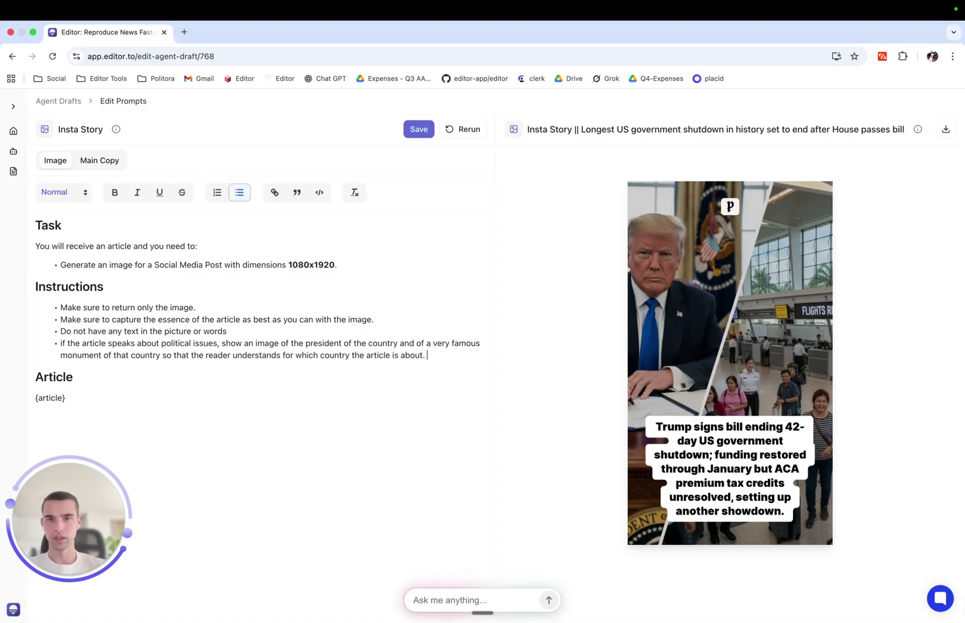
# - Rerun the story generation and save the revised Image prompt
pyautogui.click(463, 130)
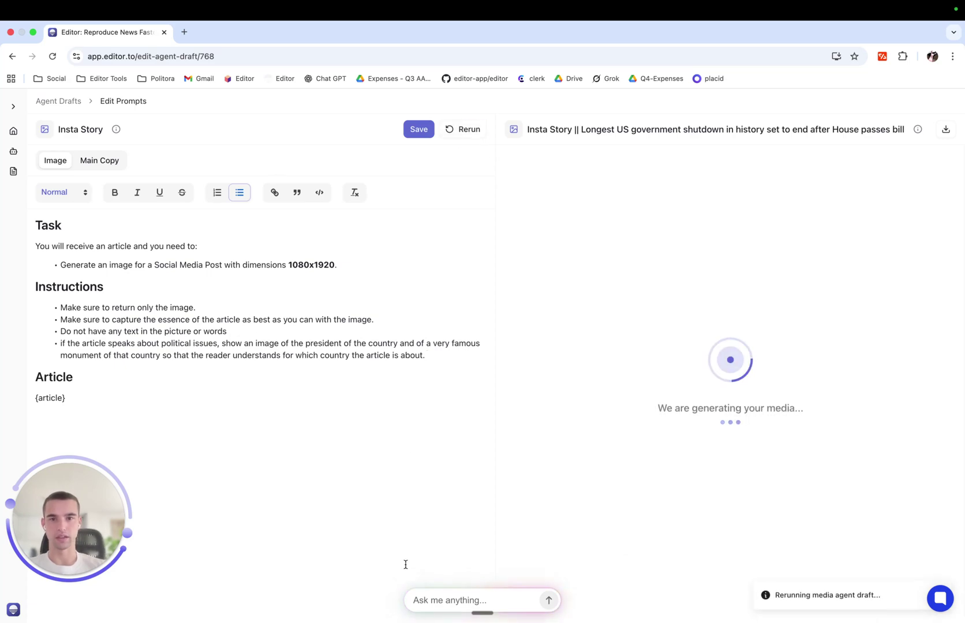
pyautogui.click(416, 129)
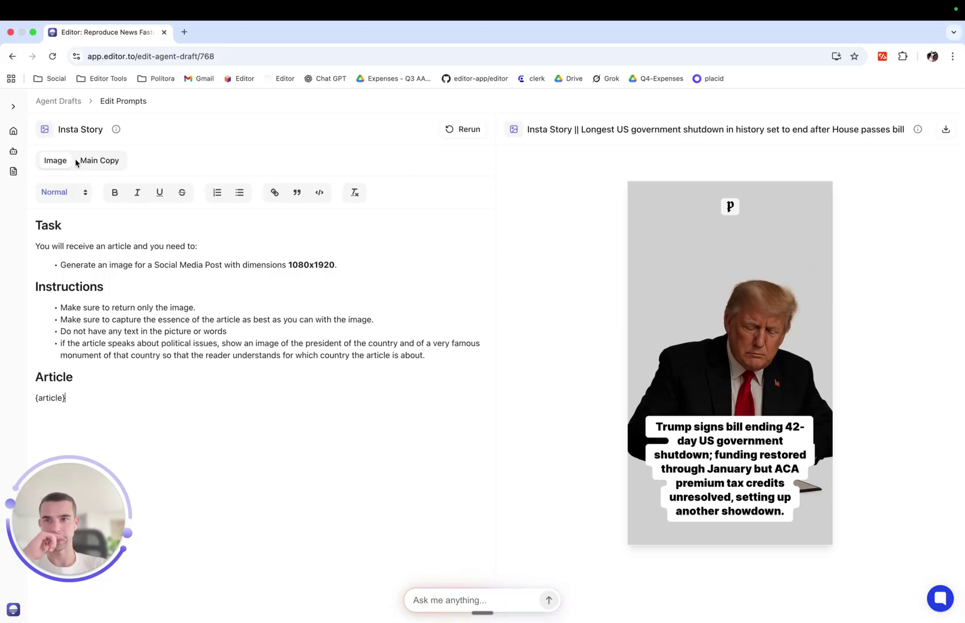
# - Change the Main Copy Task limit from 200 to 100 characters and rerun the story
pyautogui.click(99, 164)
pyautogui.moveTo(760, 464)
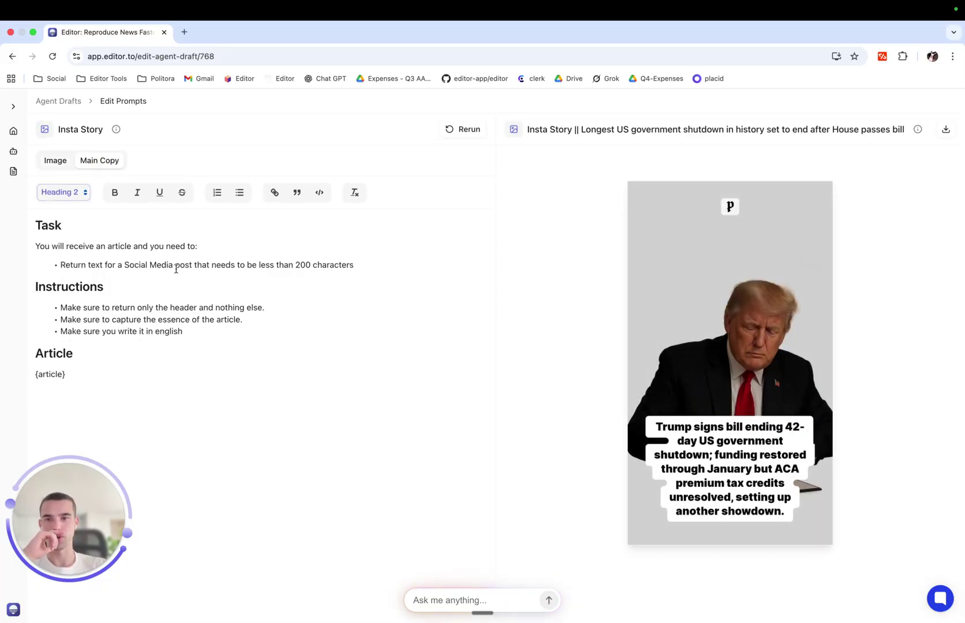
pyautogui.moveTo(310, 265); pyautogui.dragTo(298, 264)
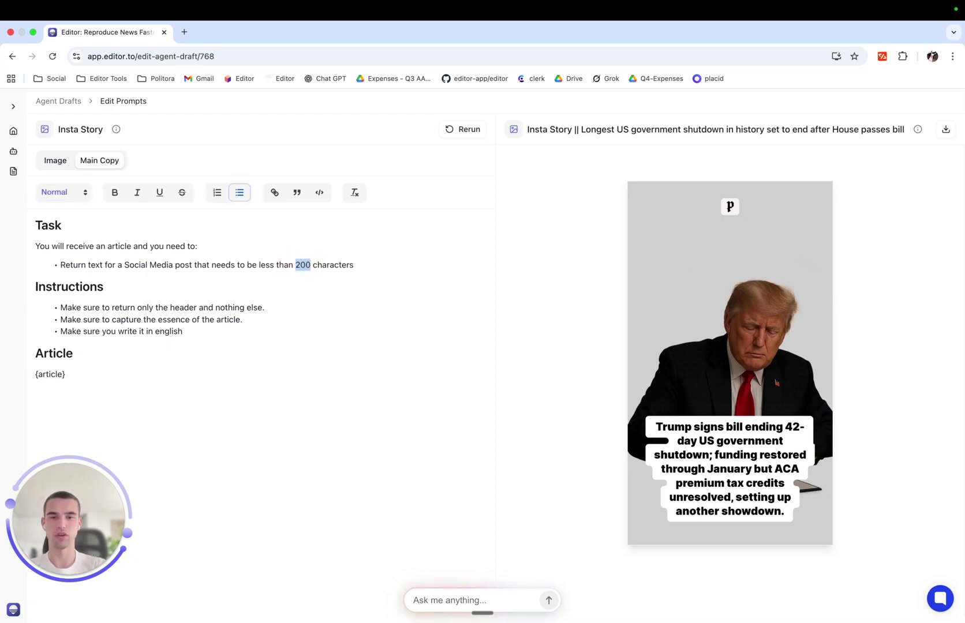
pyautogui.write('100')
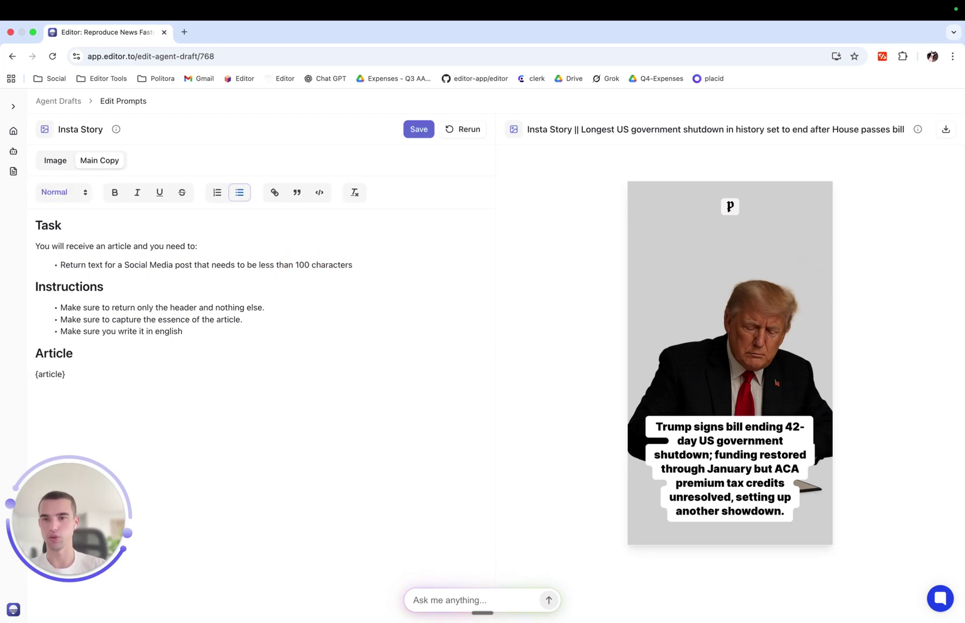
pyautogui.click(251, 331)
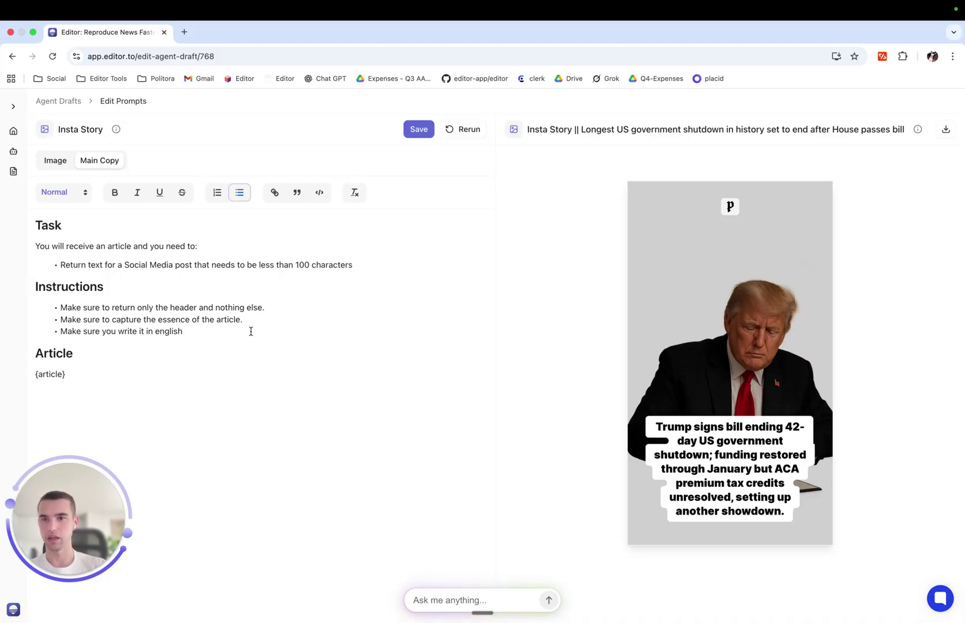
pyautogui.click(463, 130)
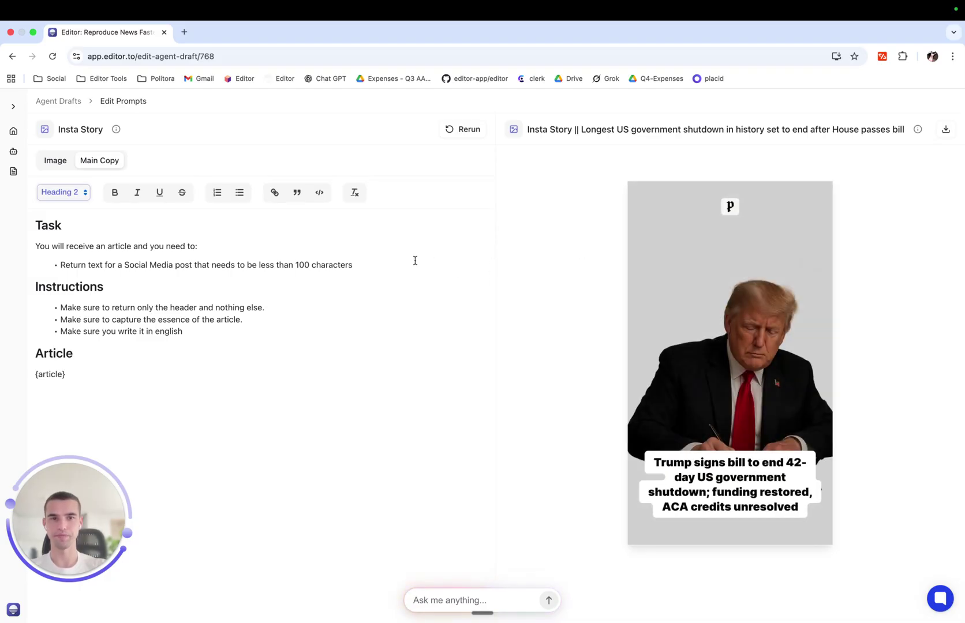
# - Return to the Image prompt discarding unsaved edits, rerun the story, and go back to Drafts
pyautogui.click(59, 162)
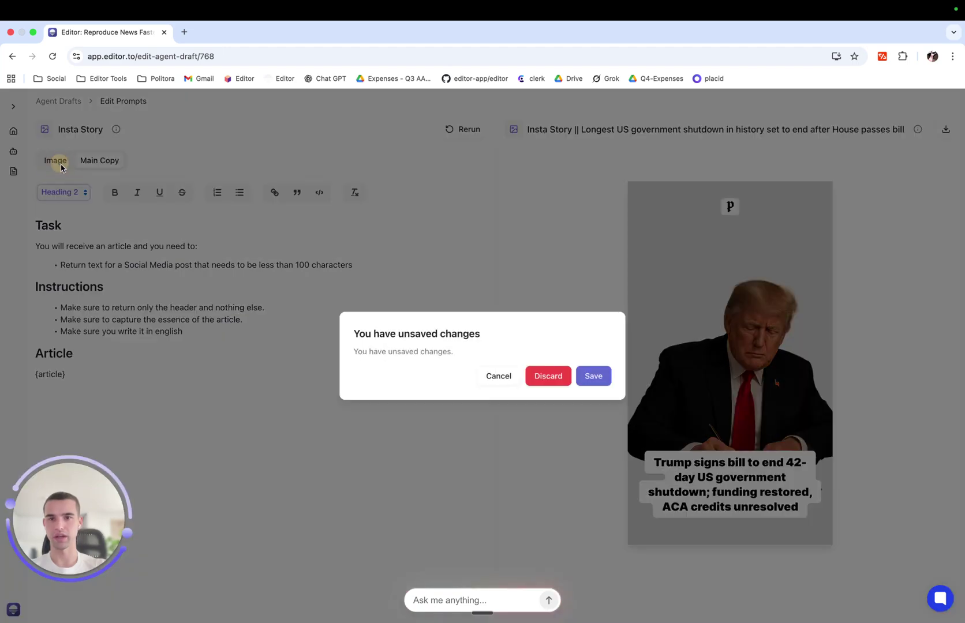
pyautogui.click(553, 378)
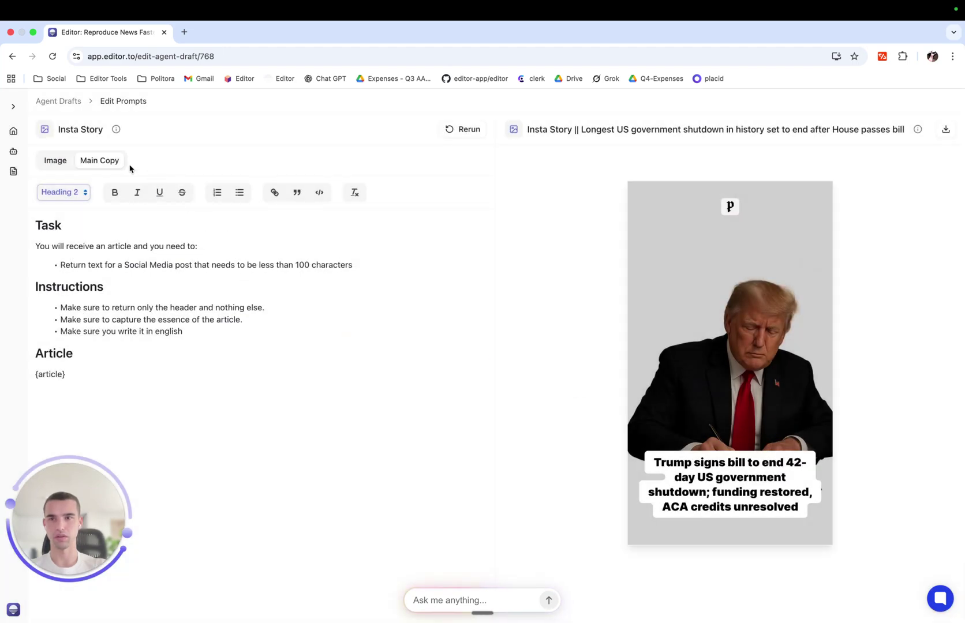
pyautogui.click(473, 131)
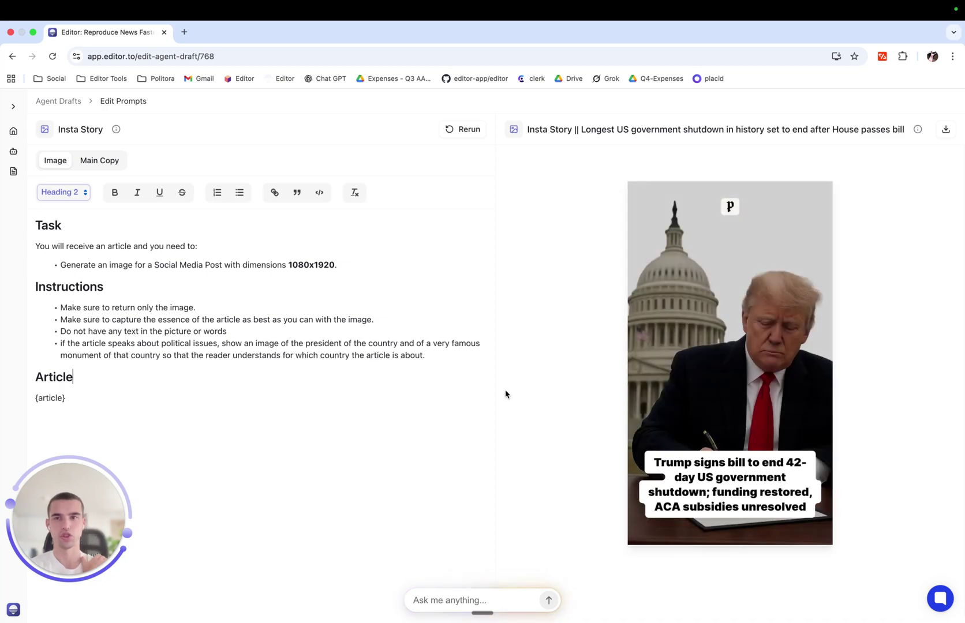
pyautogui.click(68, 106)
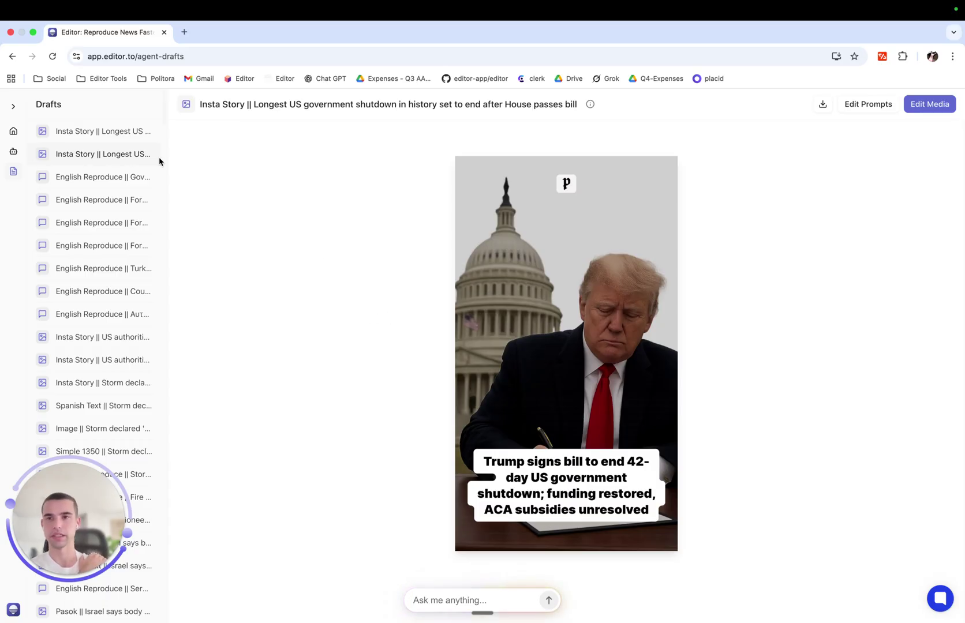
# - Return to the news feeds and open the Guardian story on the Mavericks firing their GM
pyautogui.click(14, 132)
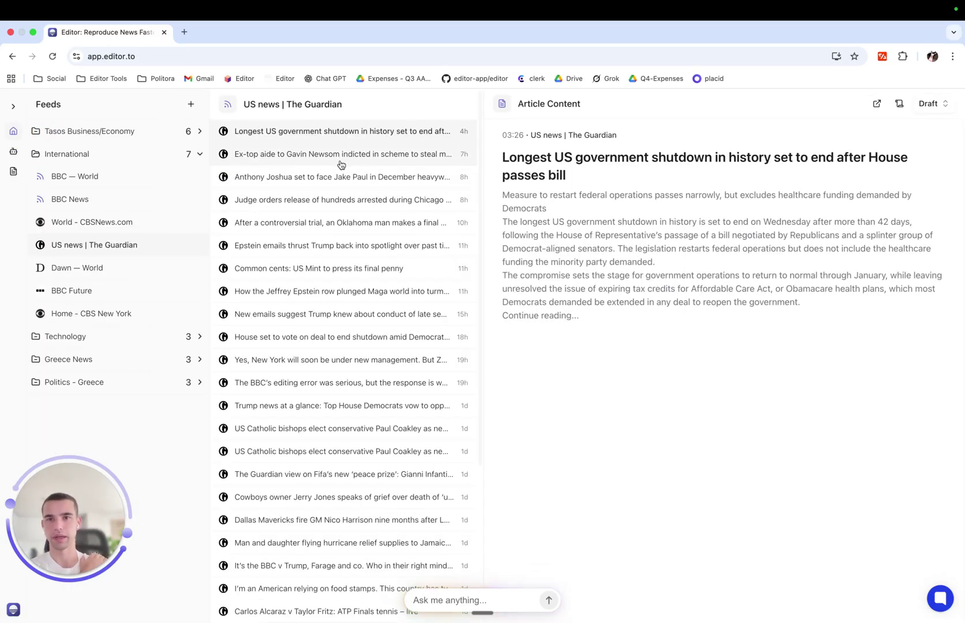
pyautogui.click(371, 202)
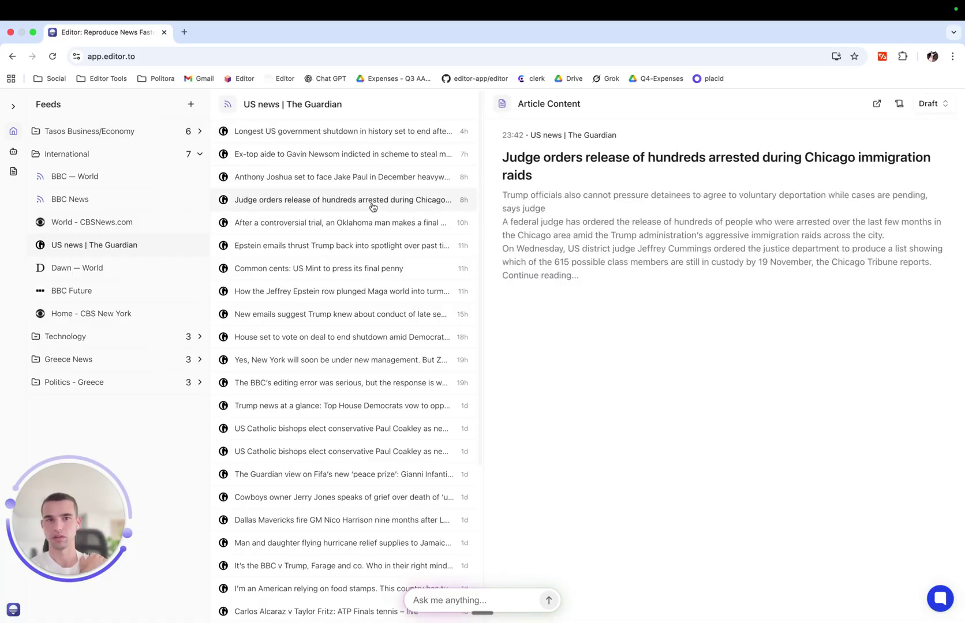
pyautogui.click(367, 224)
pyautogui.click(356, 248)
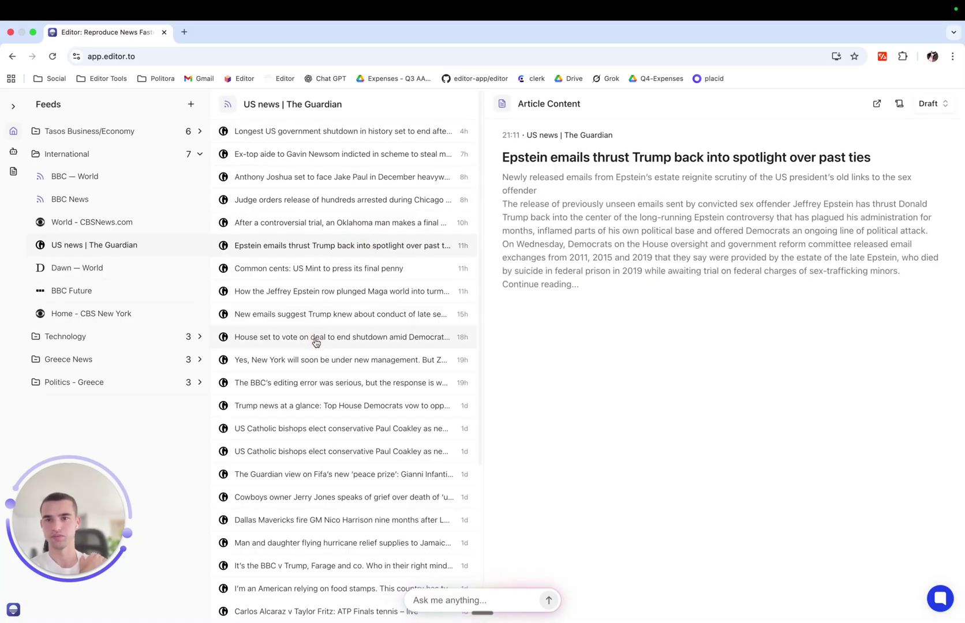
pyautogui.click(343, 521)
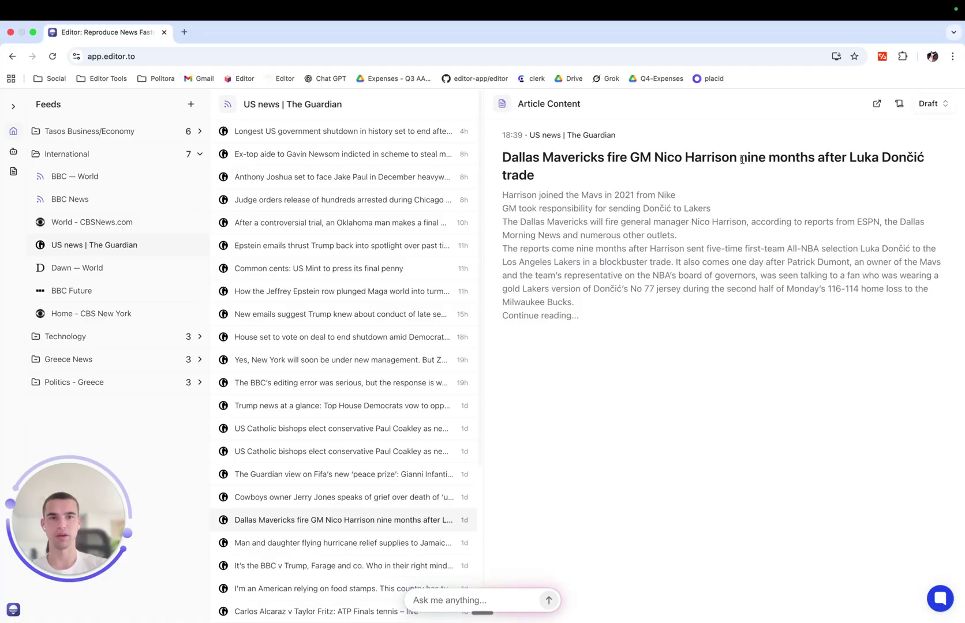
# - Draft an Insta Story from the Mavericks article and review the generated 1080x1920 story image
pyautogui.click(947, 104)
pyautogui.click(895, 184)
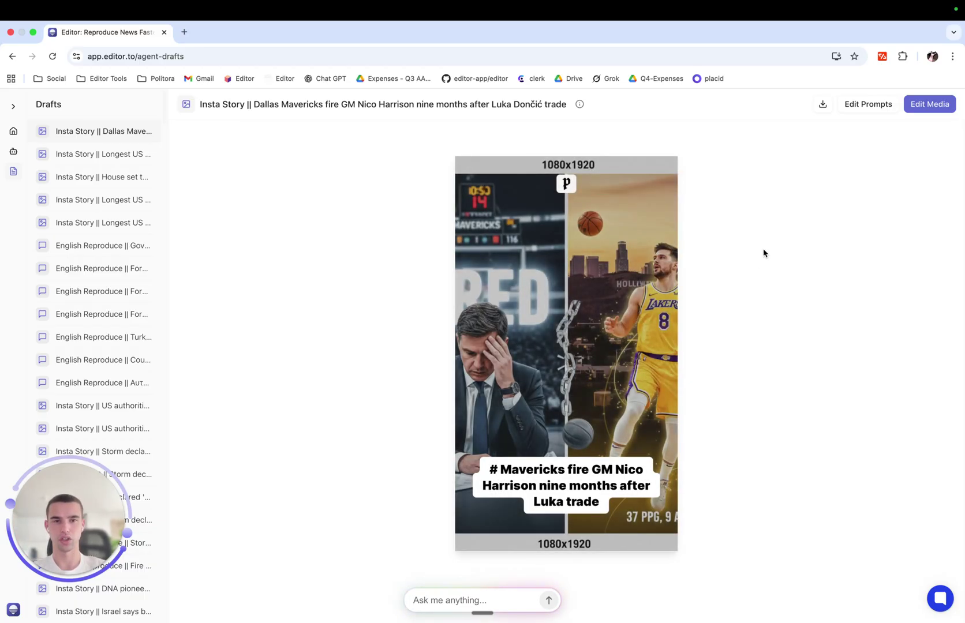
pyautogui.moveTo(538, 166)
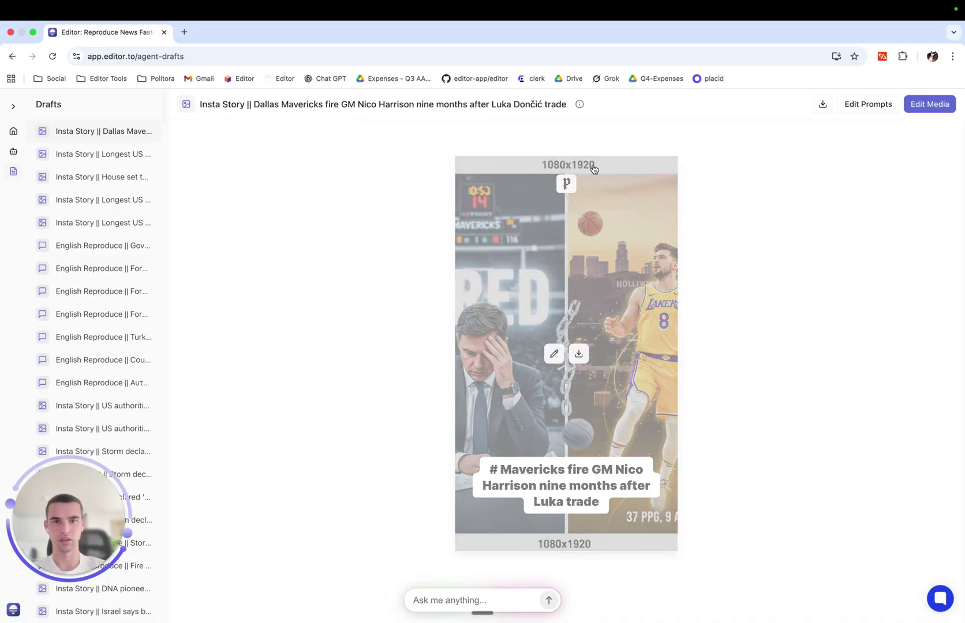
pyautogui.moveTo(583, 543)
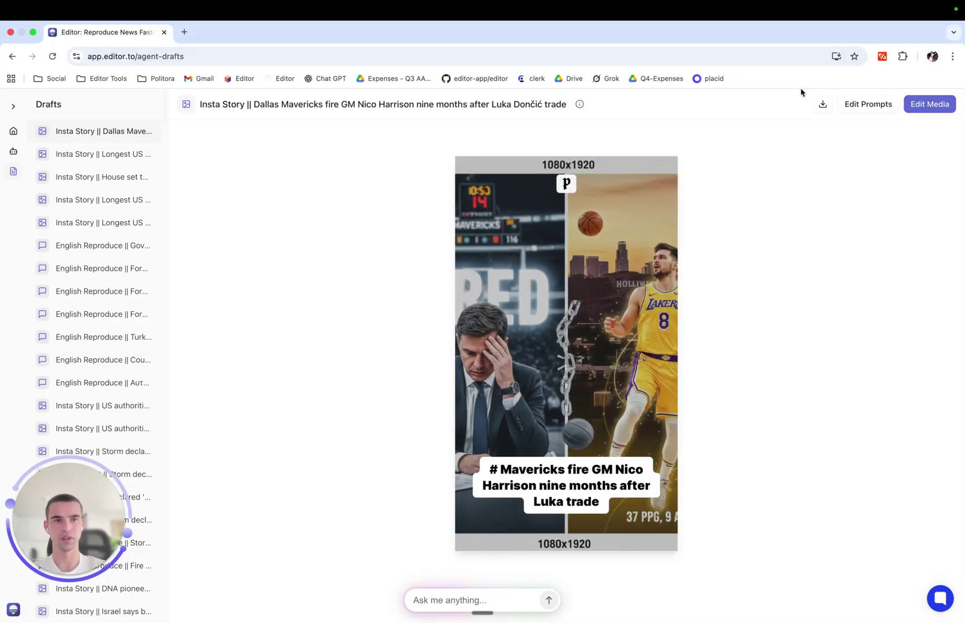
# - Add an image-prompt rule: never show dimensions as numbers or use characters or letters
pyautogui.click(886, 105)
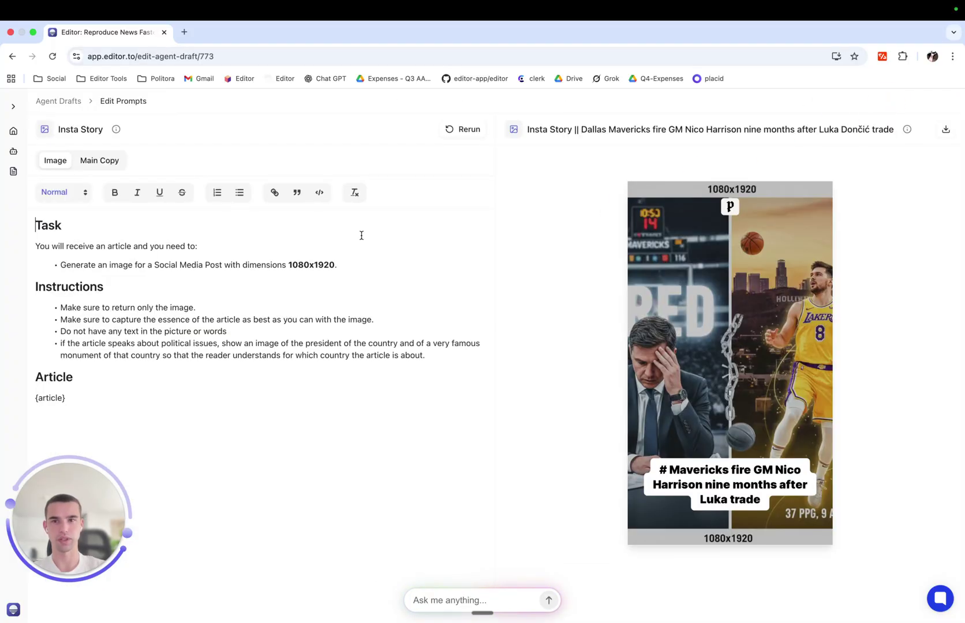
pyautogui.click(446, 356)
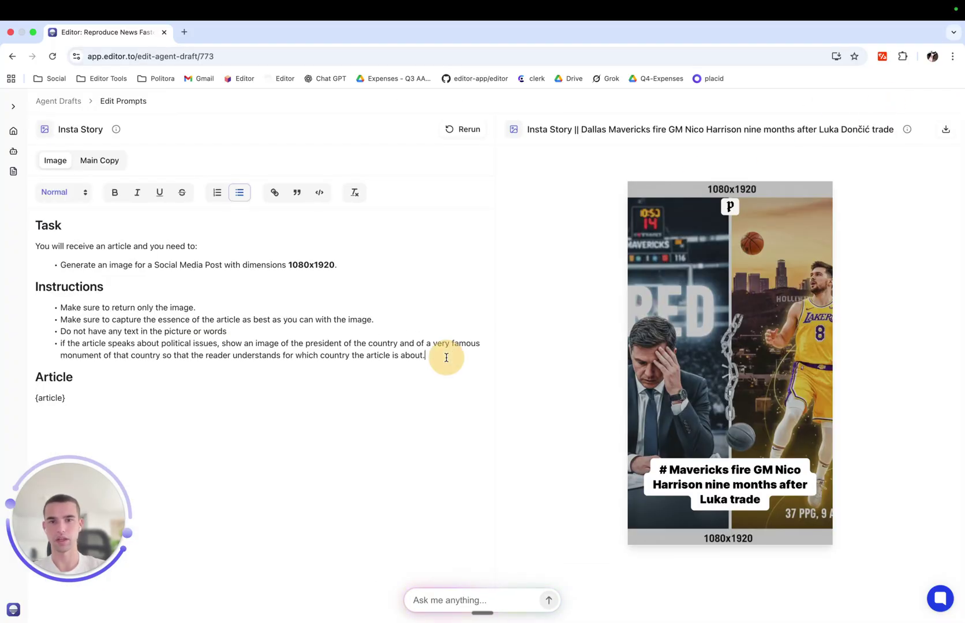
pyautogui.press('Return')
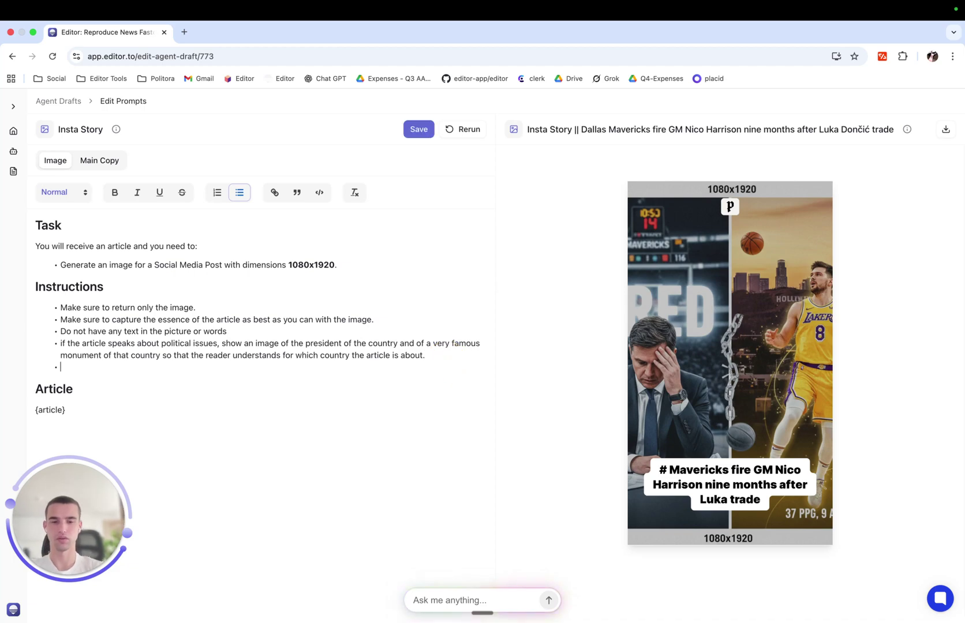
pyautogui.write('Never ')
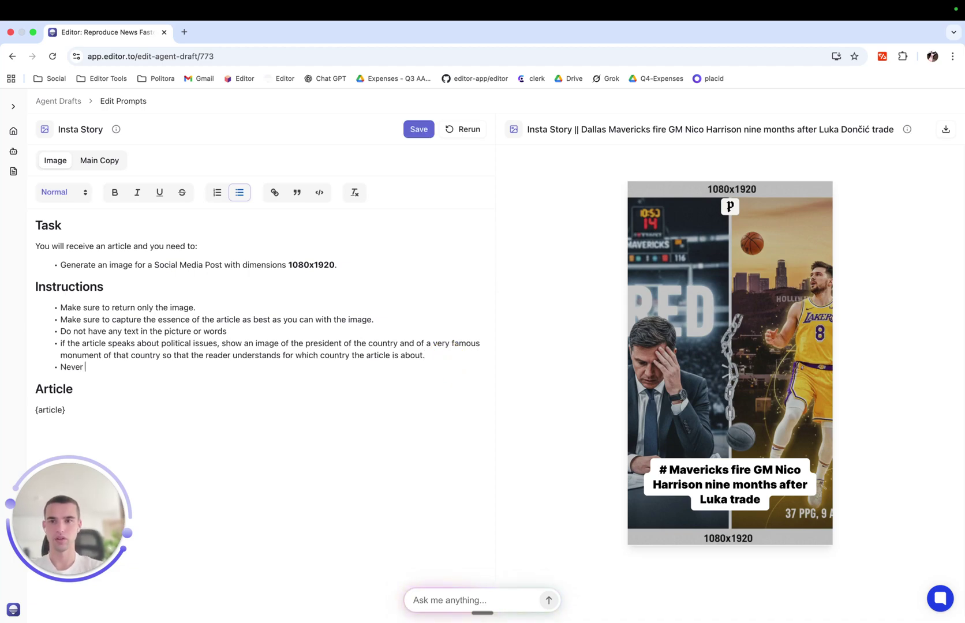
pyautogui.write('showcase')
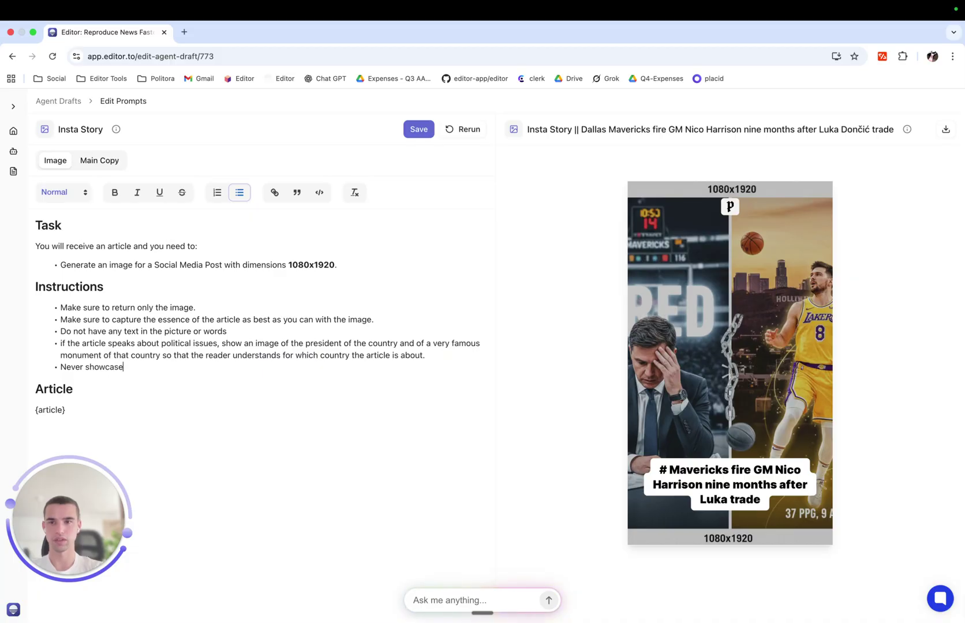
pyautogui.write(' di')
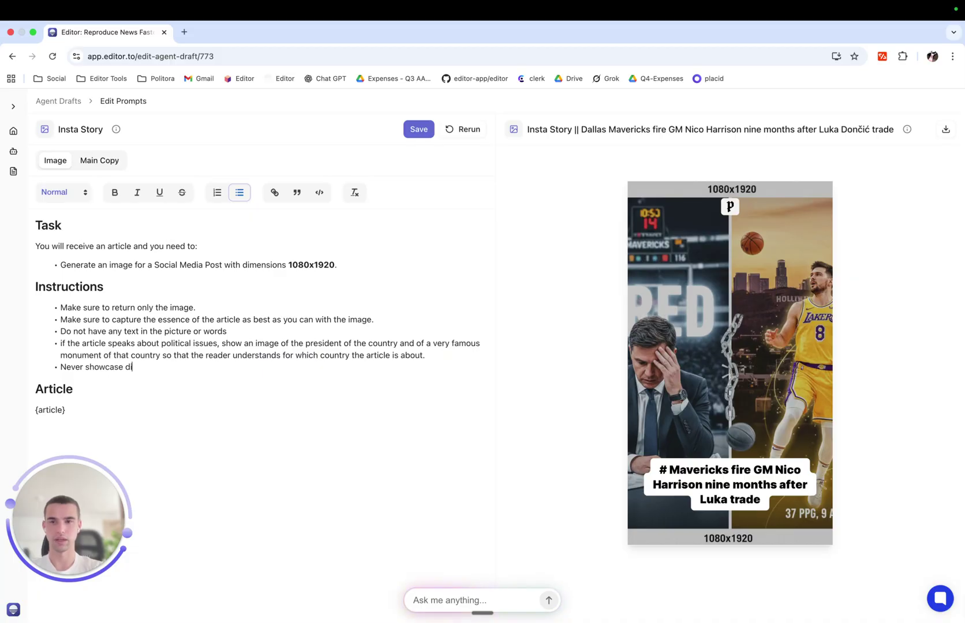
pyautogui.write('mensions as ')
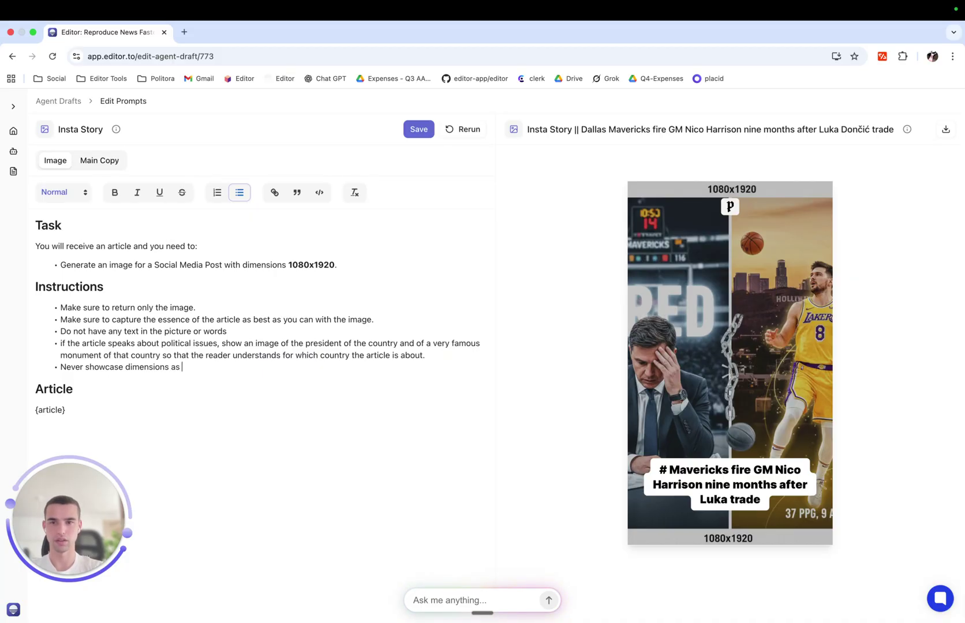
pyautogui.write('numbers')
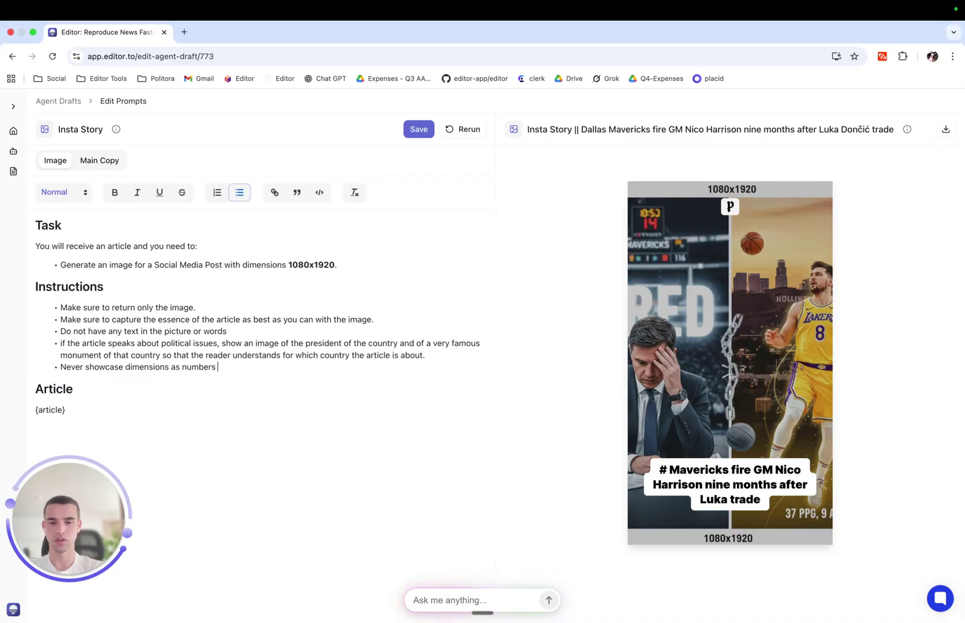
pyautogui.write(' and generea')
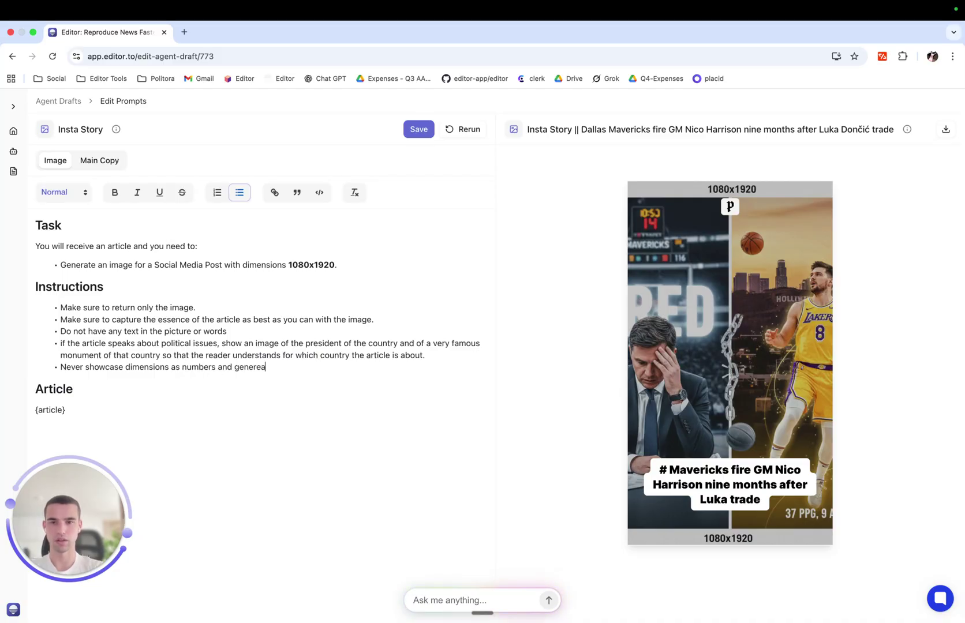
pyautogui.write('lly')
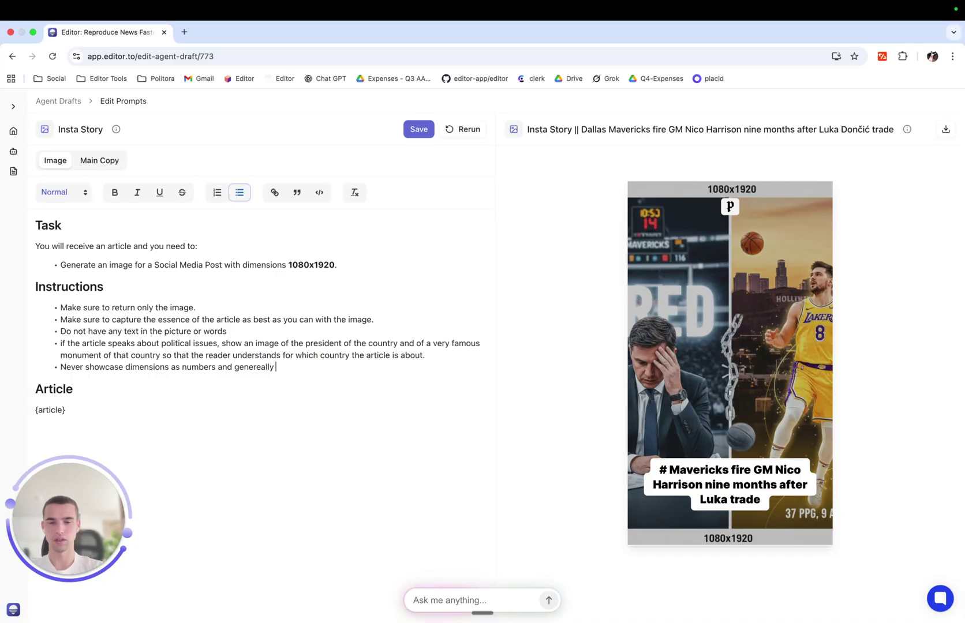
pyautogui.write(' never')
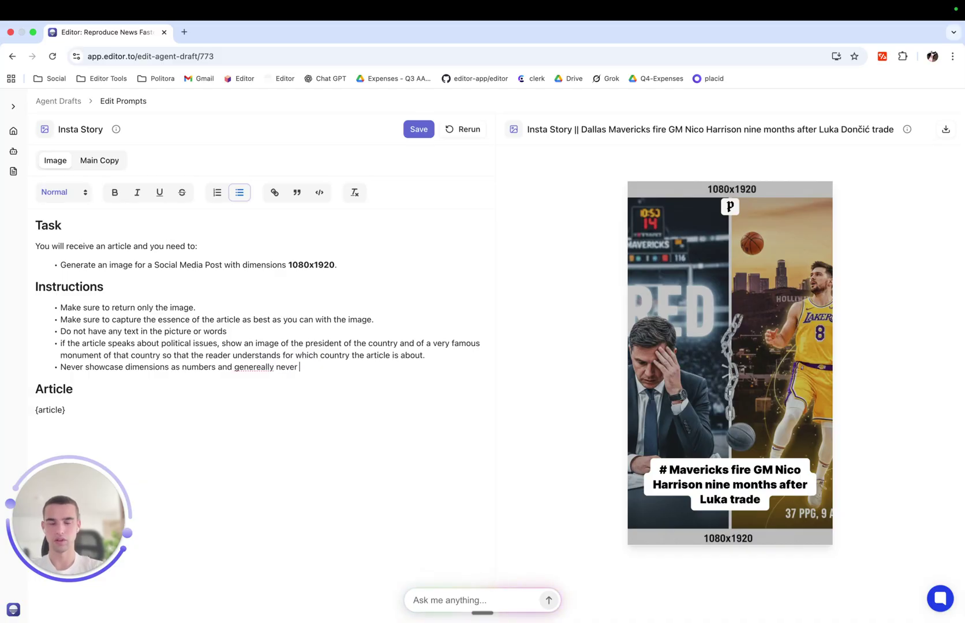
pyautogui.write(' use chara')
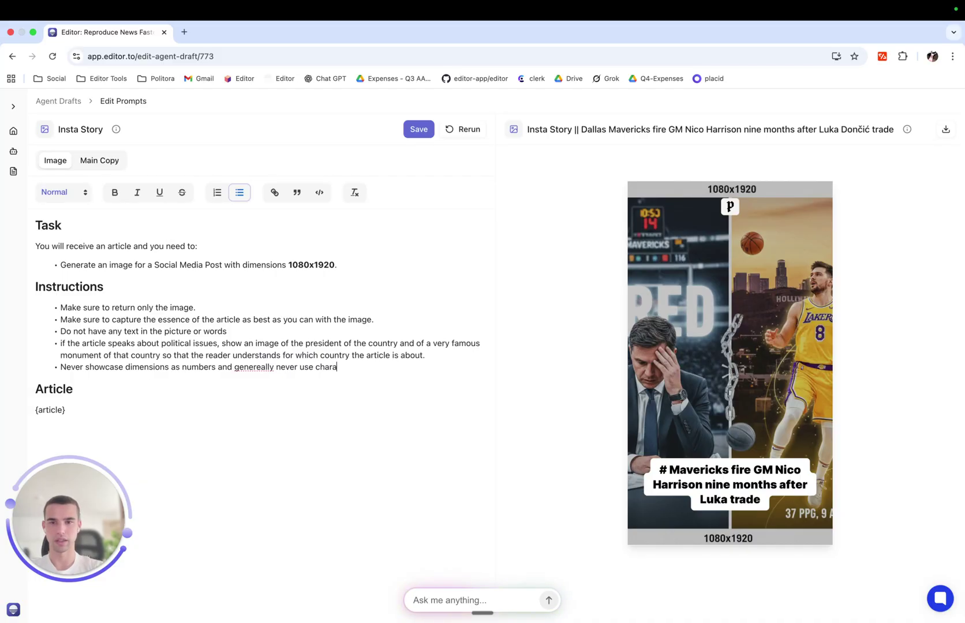
pyautogui.write('cters or')
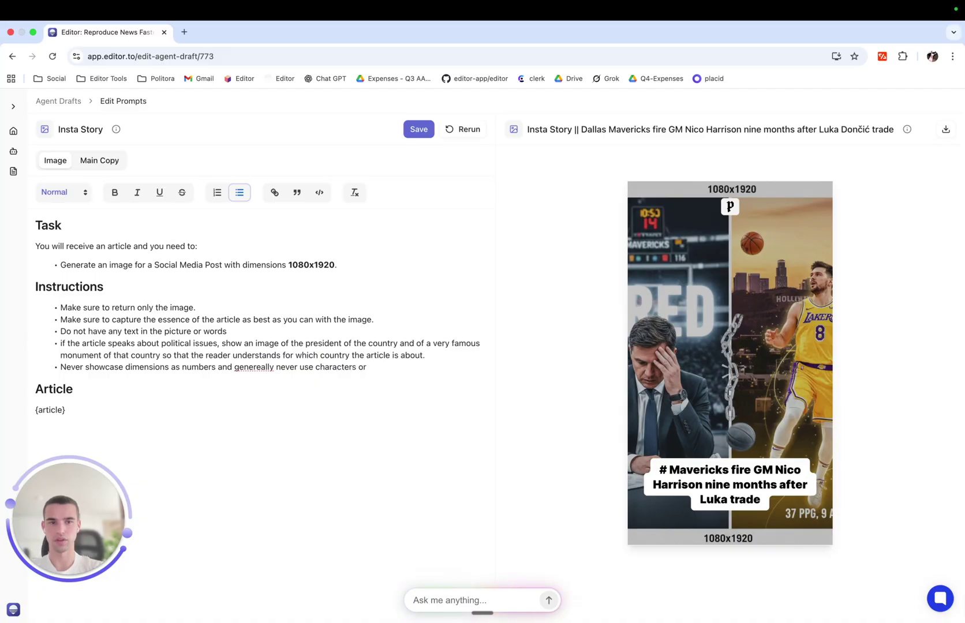
pyautogui.write(' le')
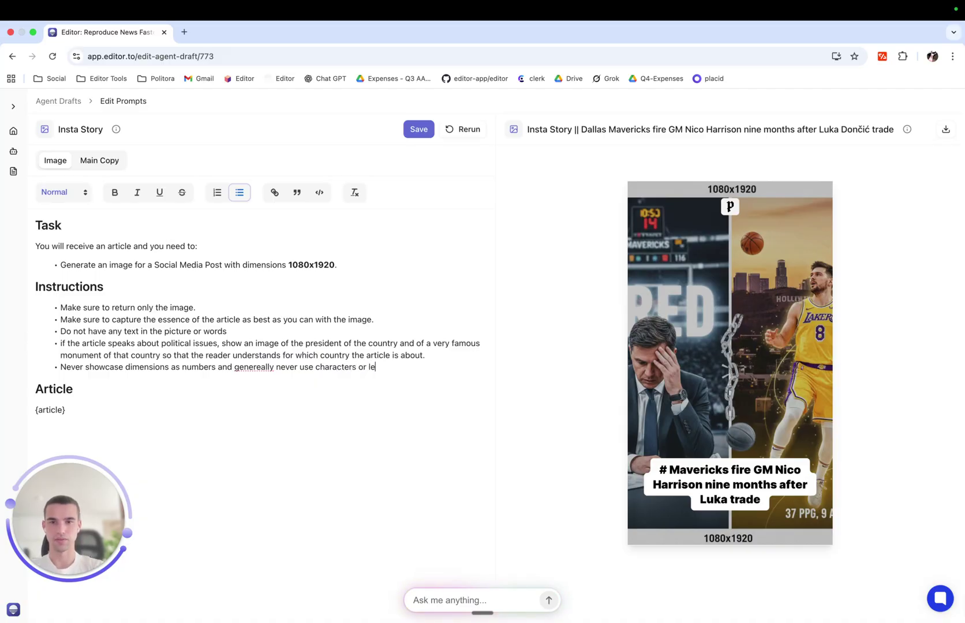
pyautogui.write('tters')
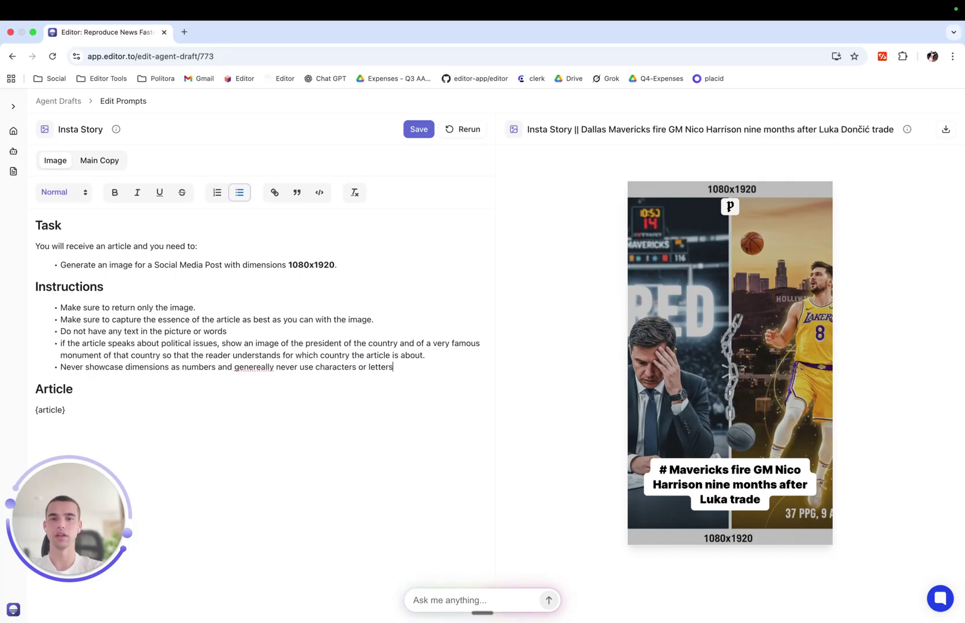
pyautogui.write(' in the image')
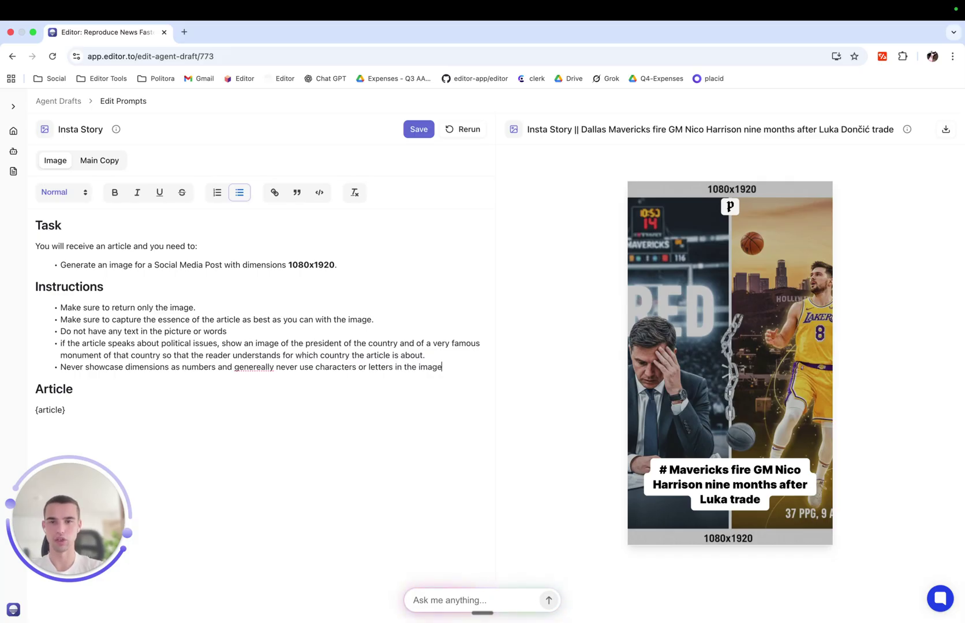
# - Correct 'genereally' to 'generally' and rerun the prompt to regenerate the Mavericks story image
pyautogui.rightClick(260, 368)
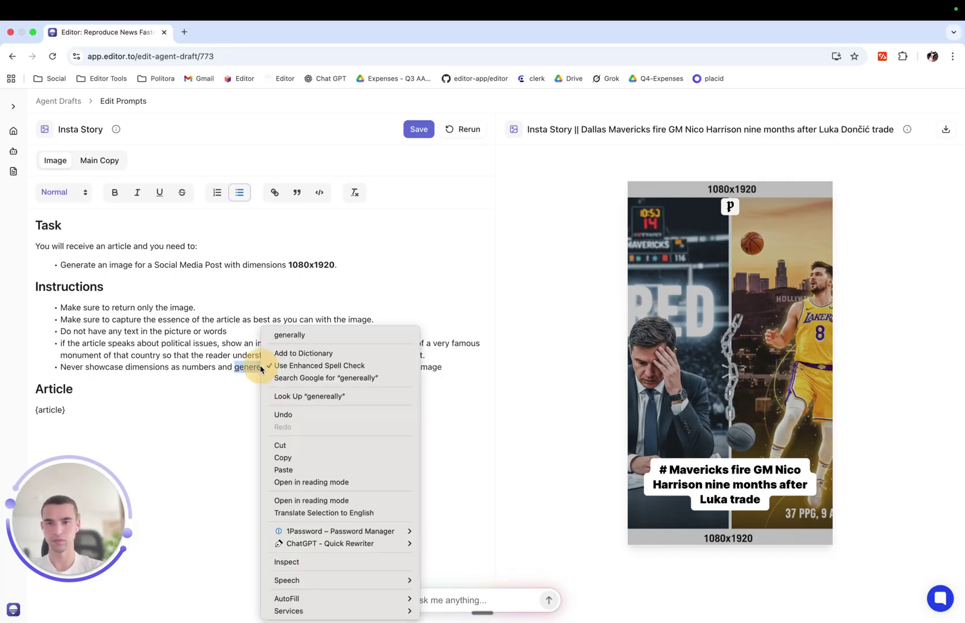
pyautogui.click(289, 335)
pyautogui.click(469, 129)
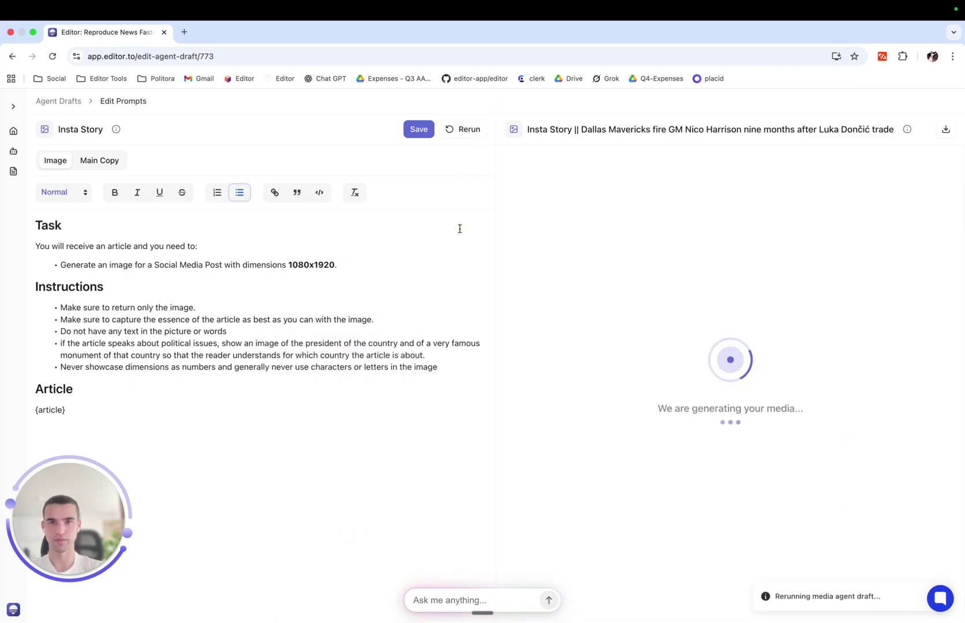
pyautogui.click(446, 366)
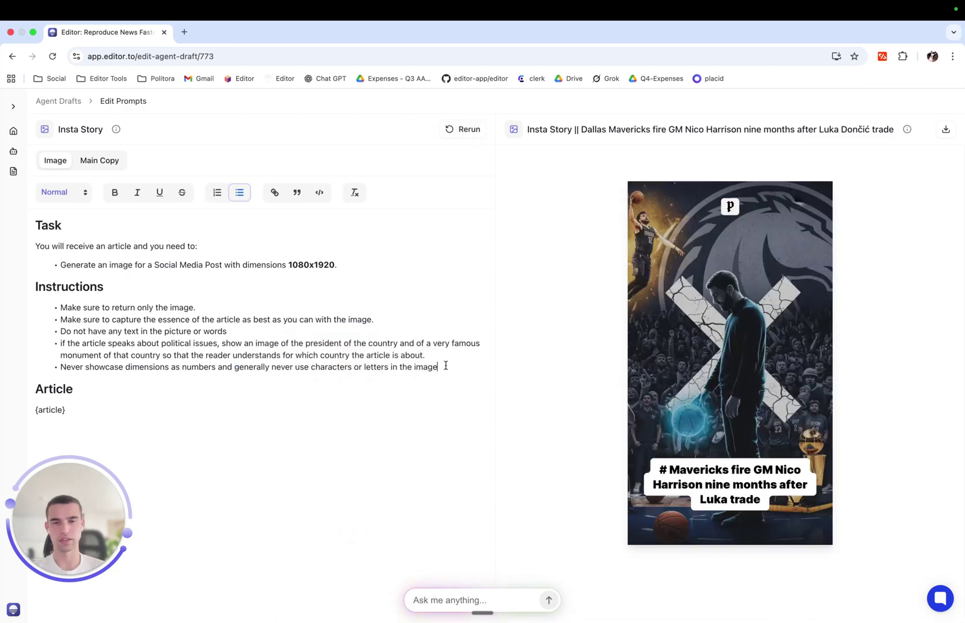